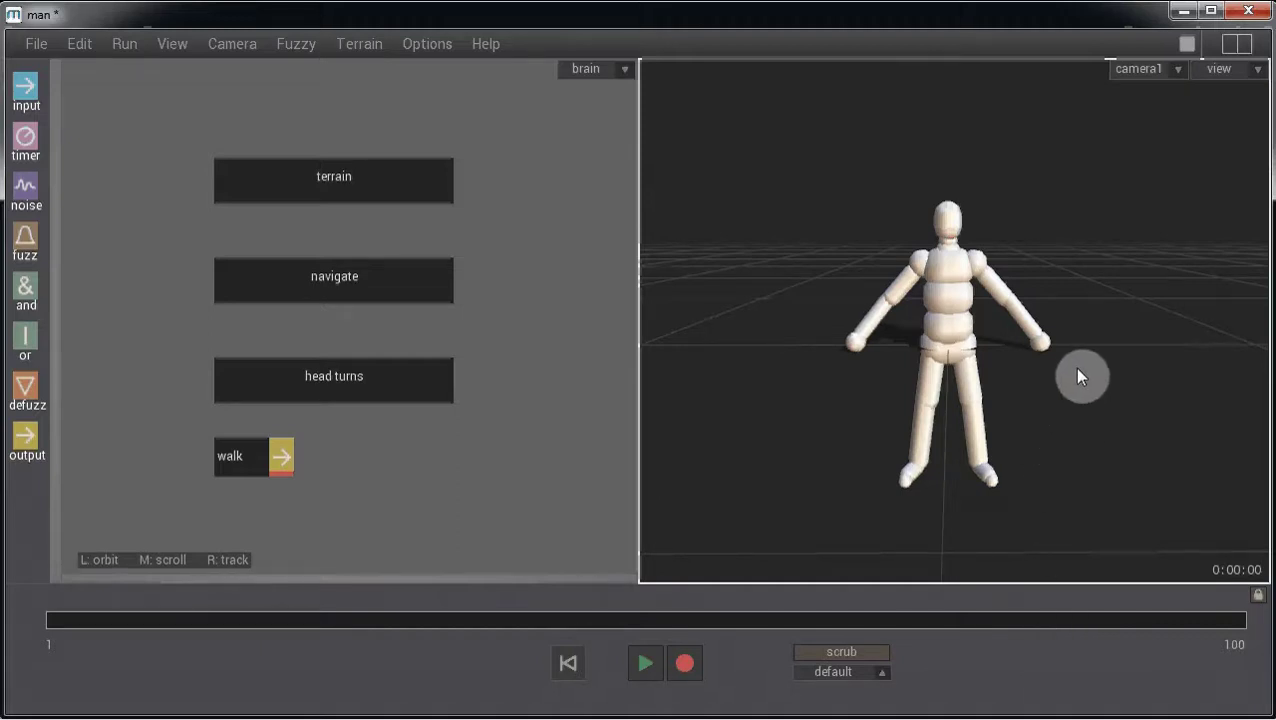
Step: Orbit the view to see the clothed agent from a raised, rotated angle
drag(1077, 373, 993, 385)
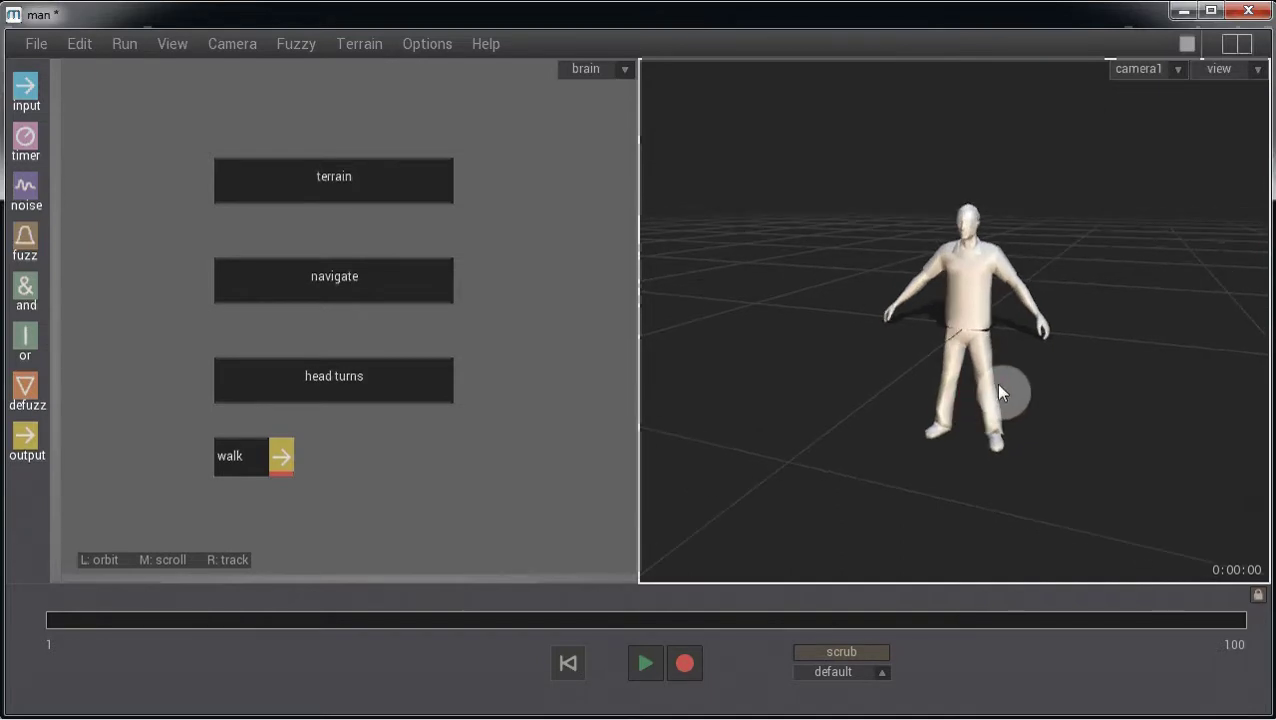
Step: Switch the editor to the body graph and show the agent's empty variables list
click(588, 74)
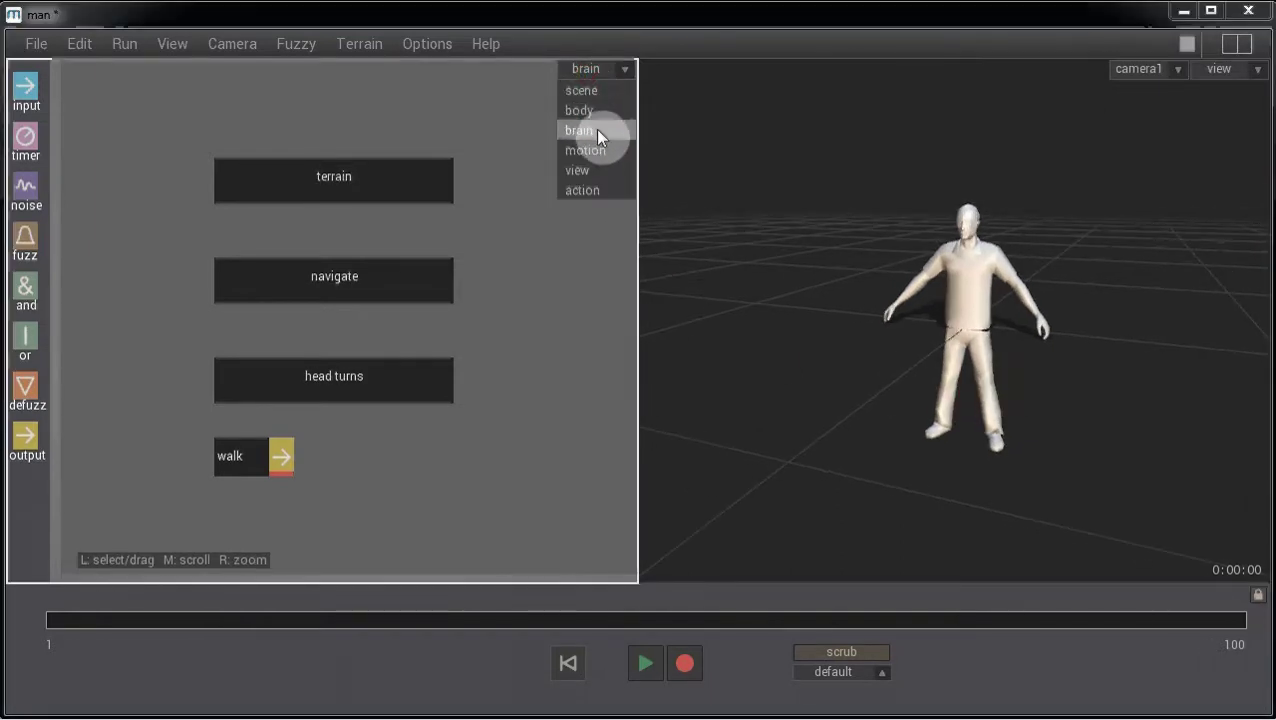
click(600, 125)
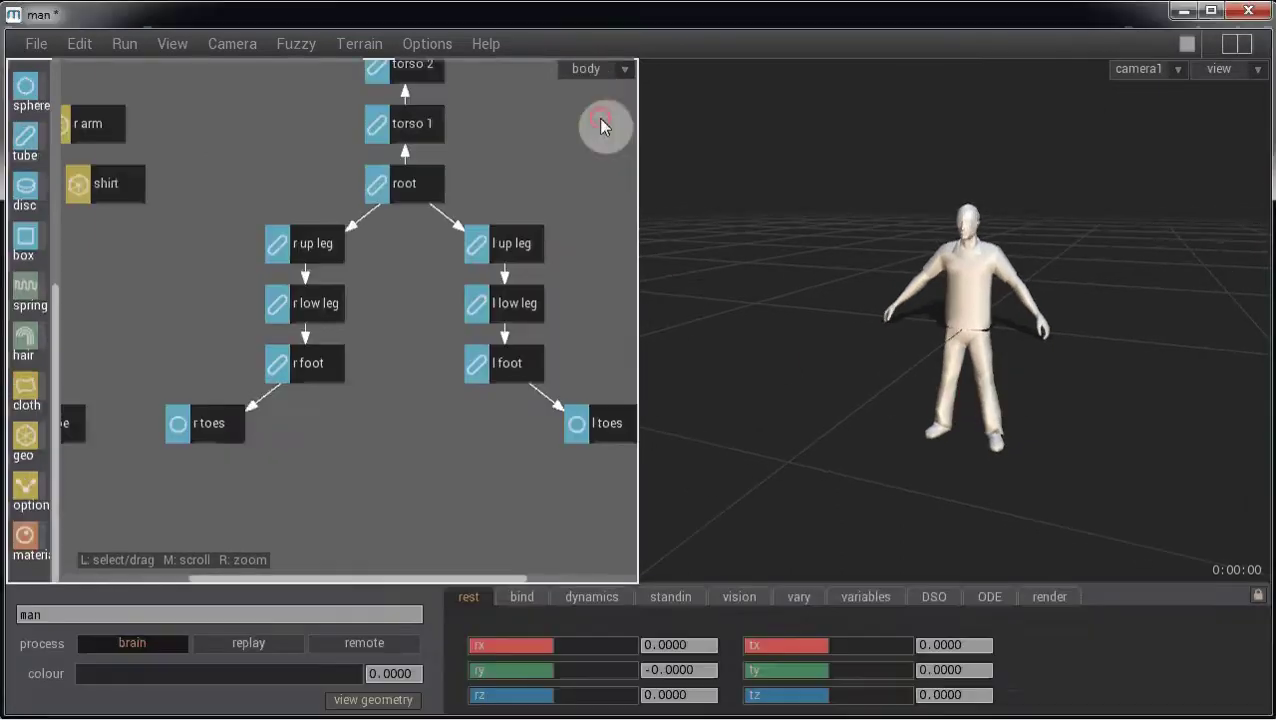
click(865, 596)
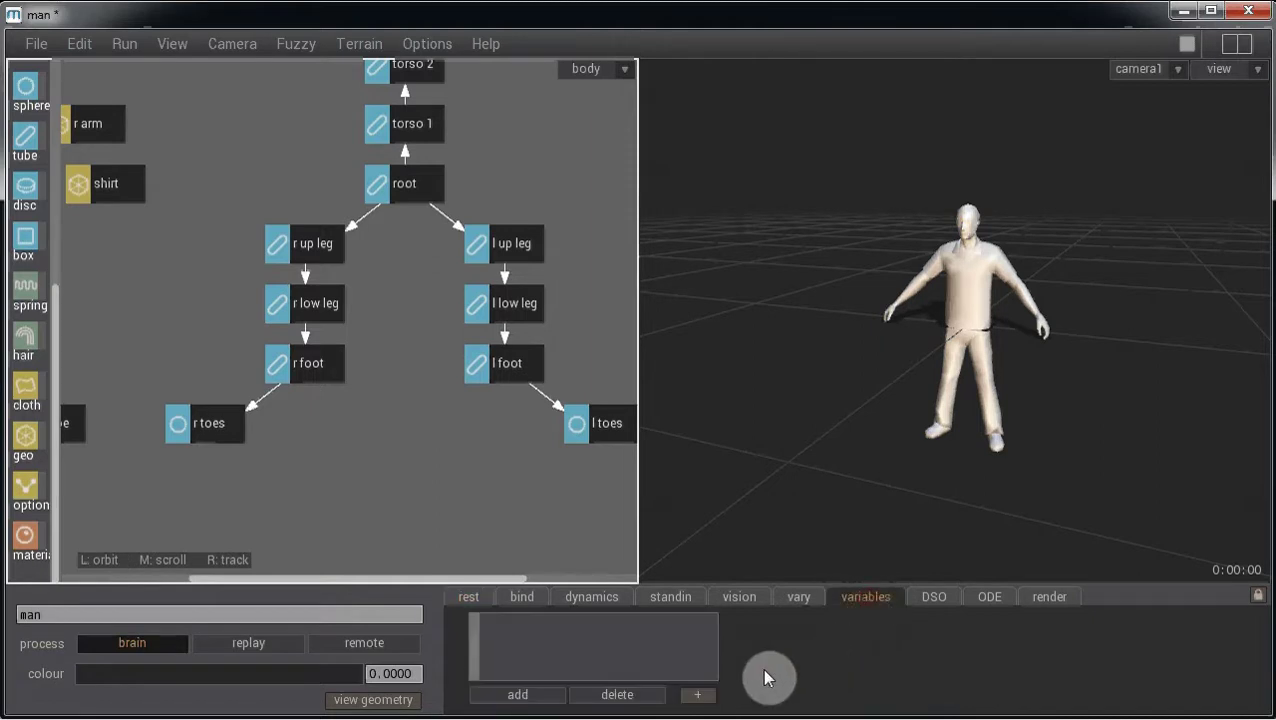
Step: Add an agent variable named height with range minimum 0.8 and maximum 1.2
click(528, 695)
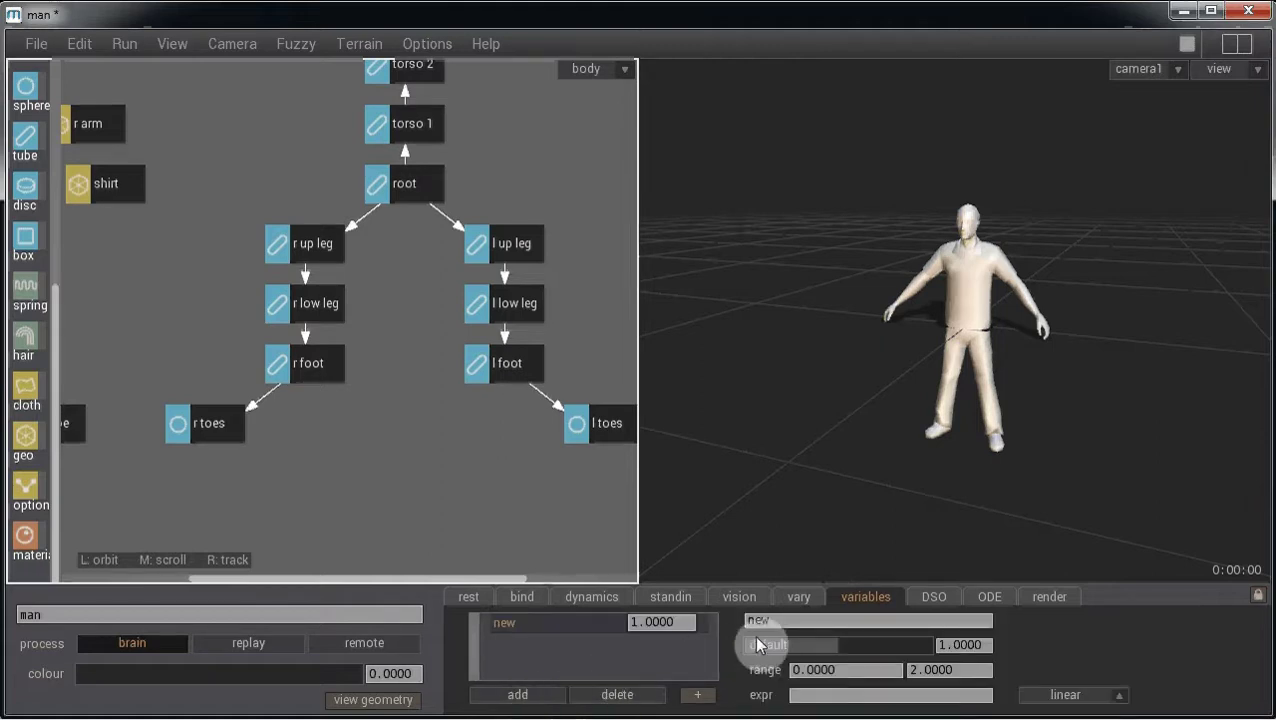
text(height)
click(704, 617)
drag(848, 672, 763, 678)
text(0.8)
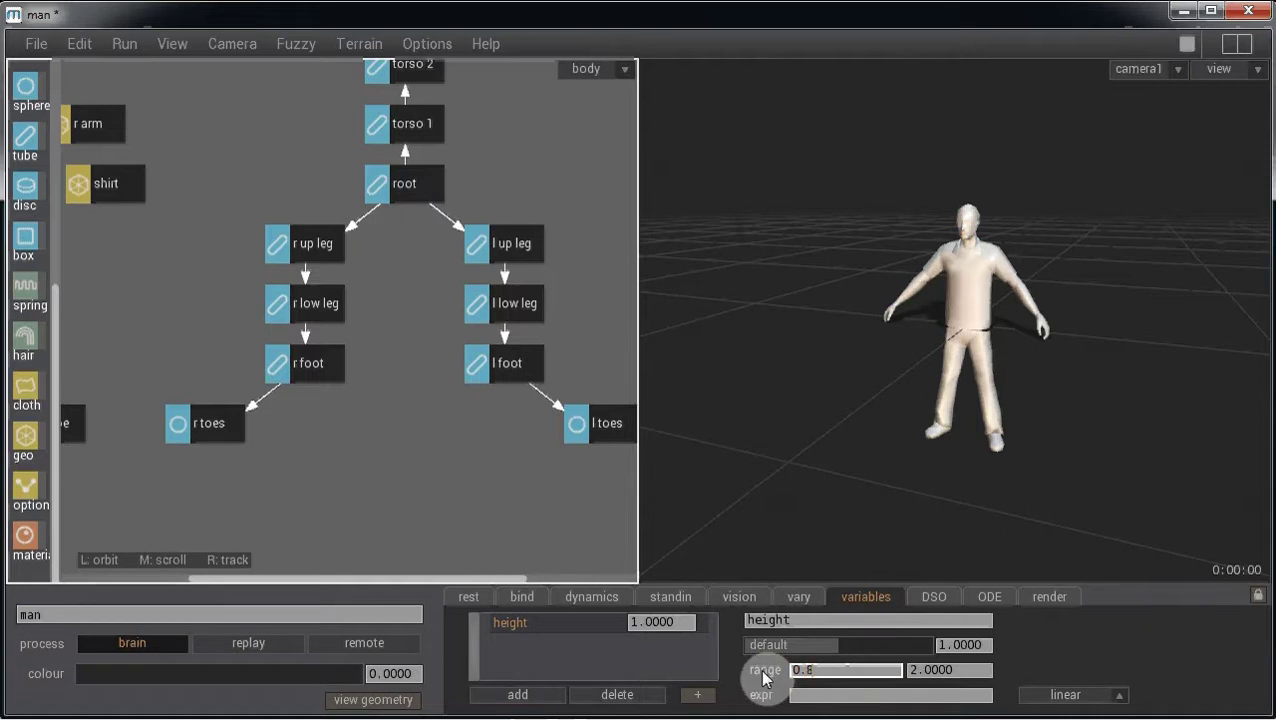
key(Return)
click(965, 670)
text(1.2)
key(Return)
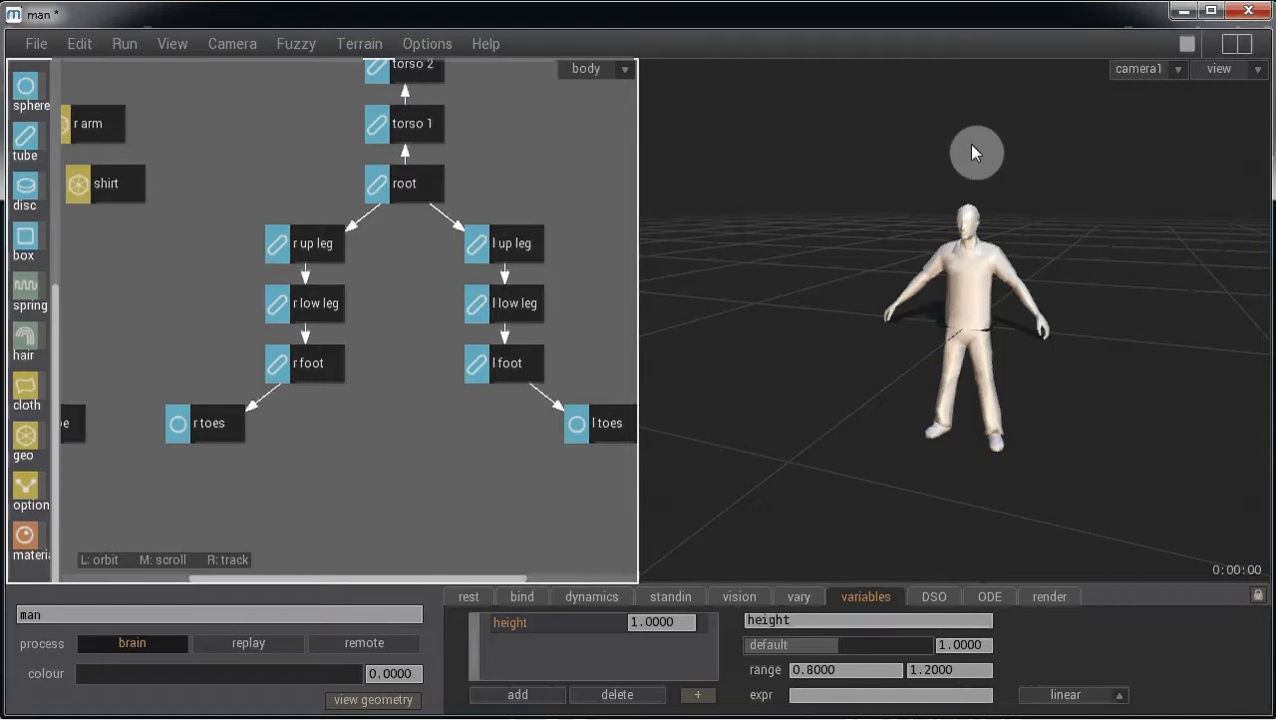
Step: Add a second variable, head_height, with the expression 1/height
click(512, 694)
click(818, 620)
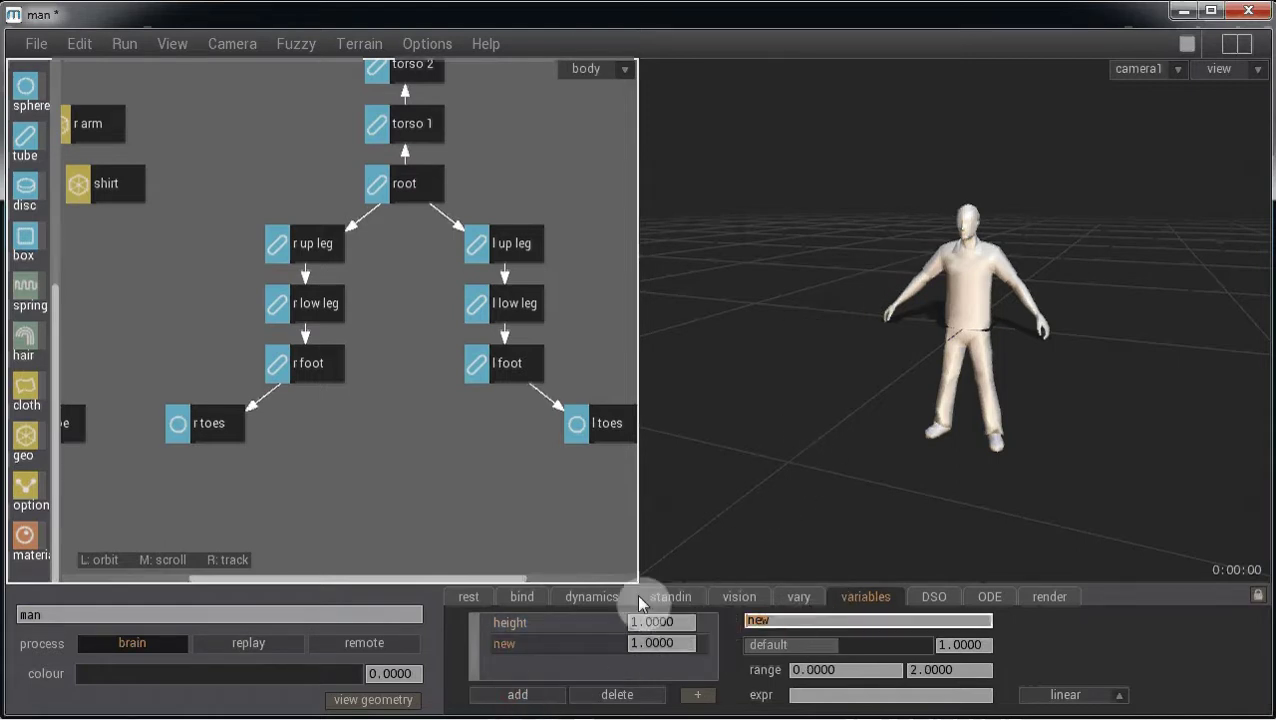
text(head_height)
key(Return)
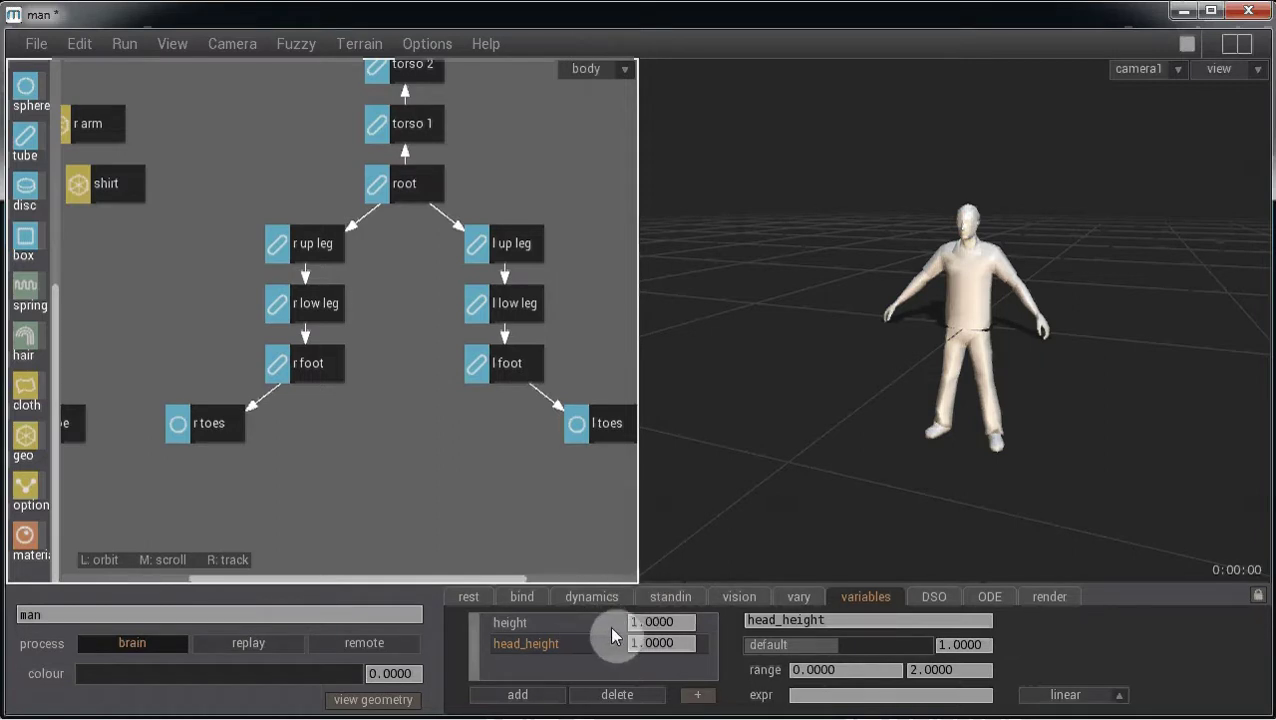
click(892, 694)
text(1)
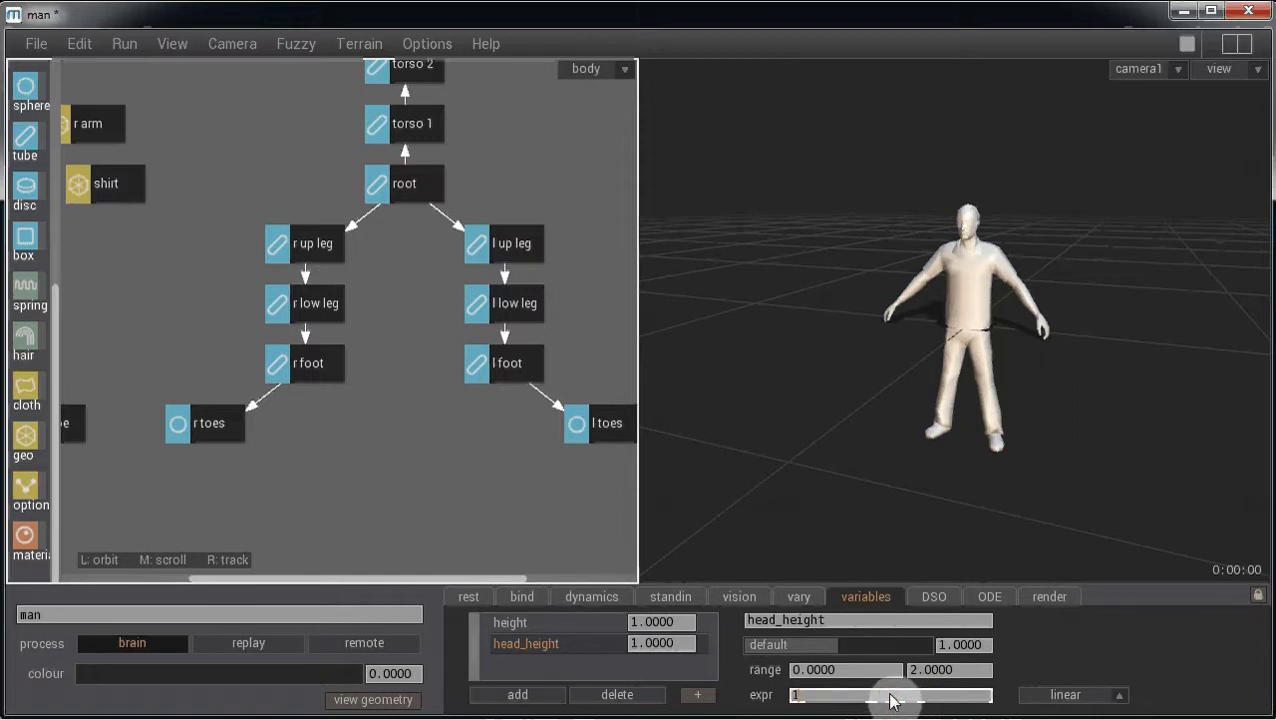
text(/height)
key(Return)
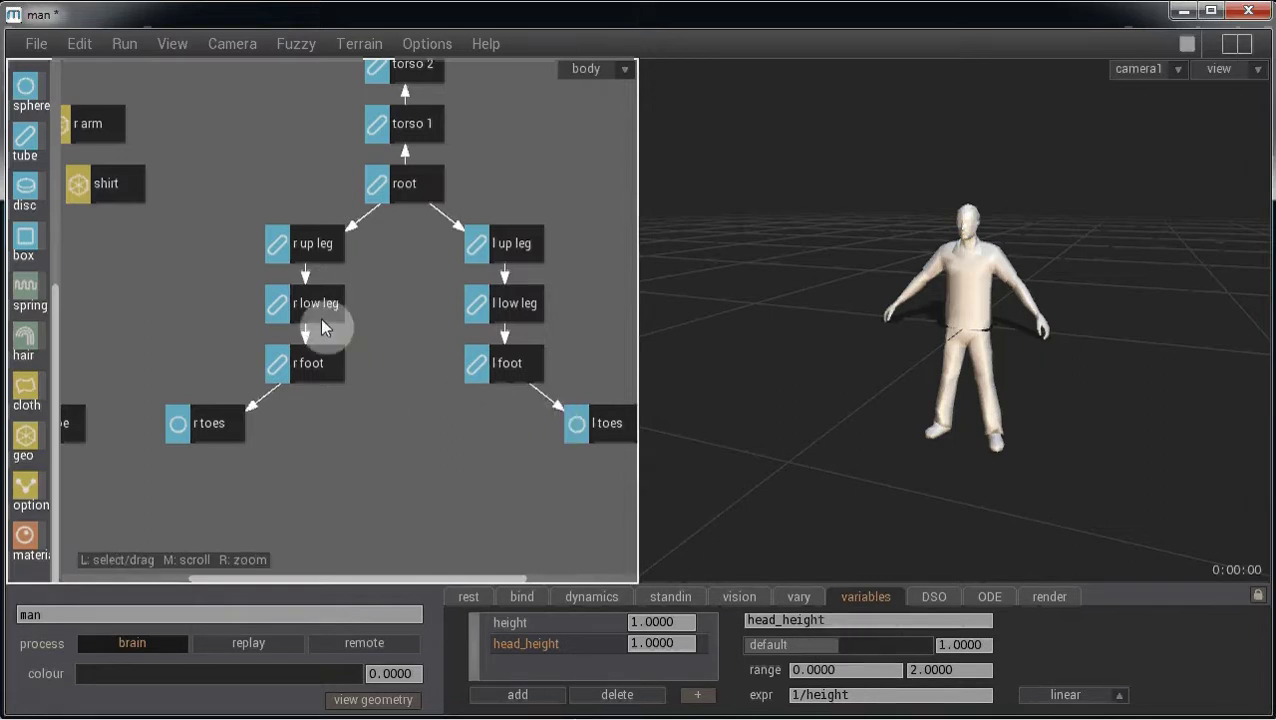
Step: Create a new geometry node in the body graph loaded from Geo\sweatshirt.obj
middle_drag(142, 236, 395, 320)
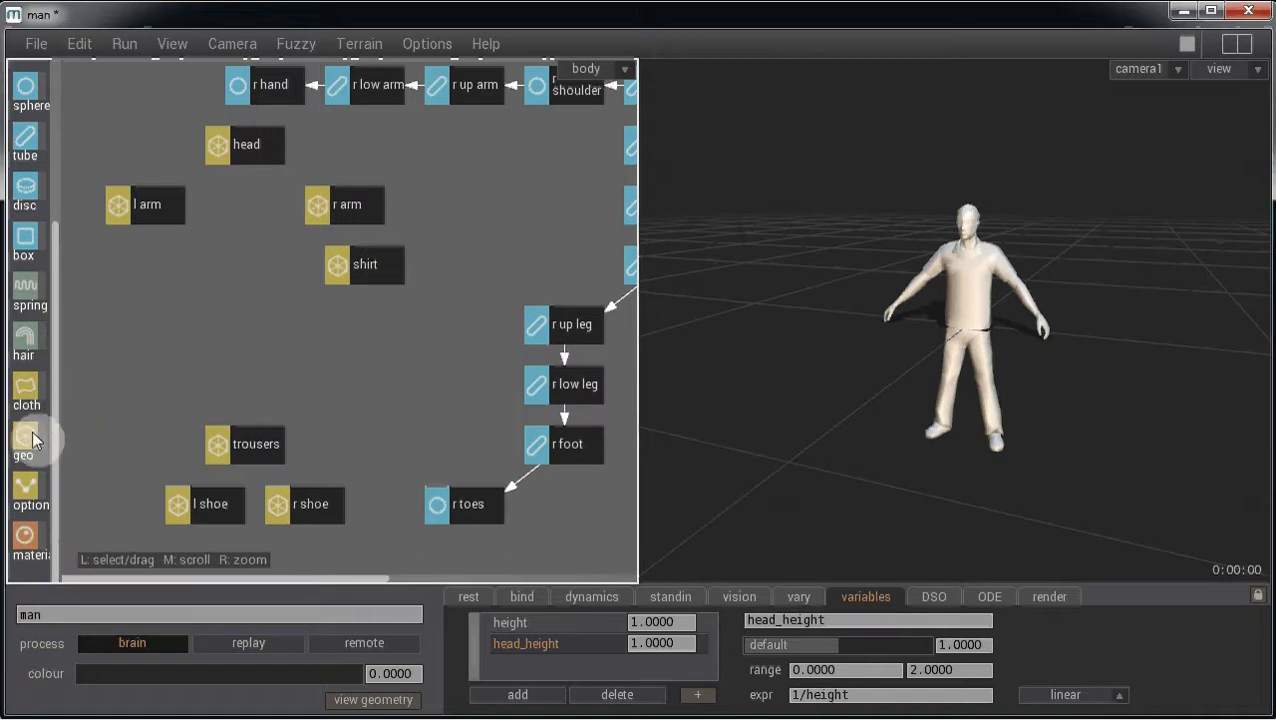
drag(32, 444, 256, 270)
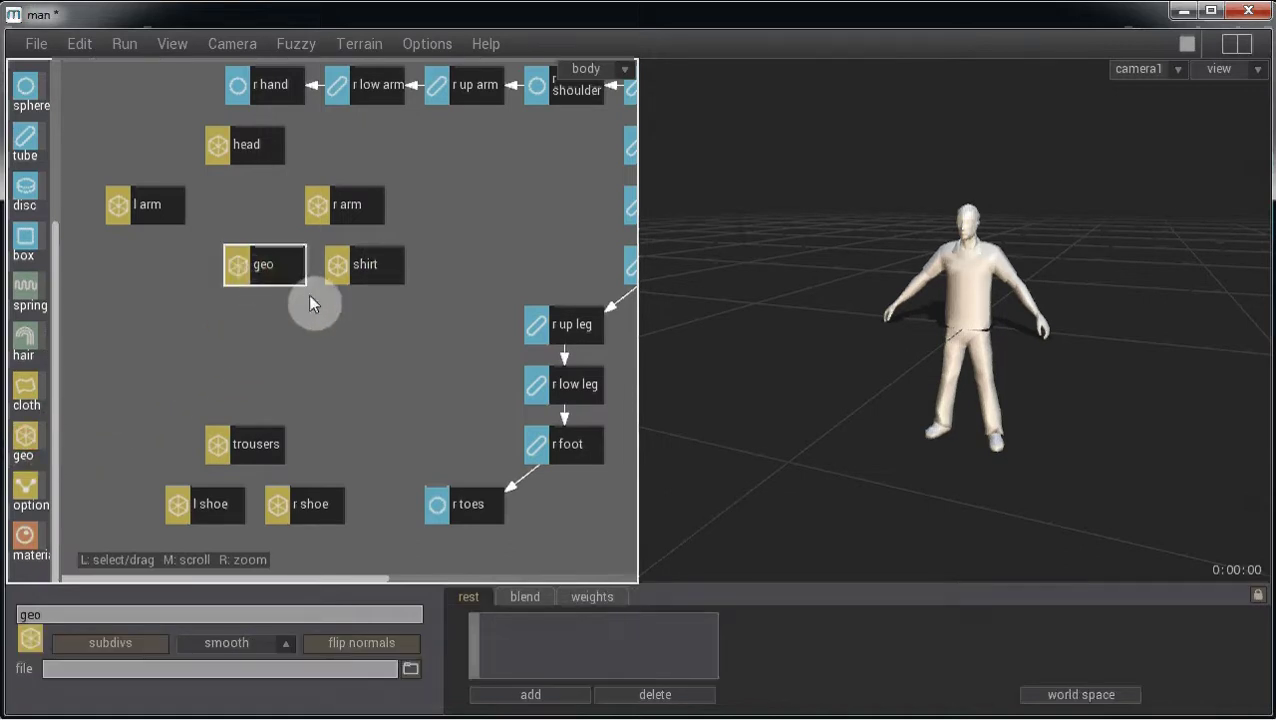
click(411, 668)
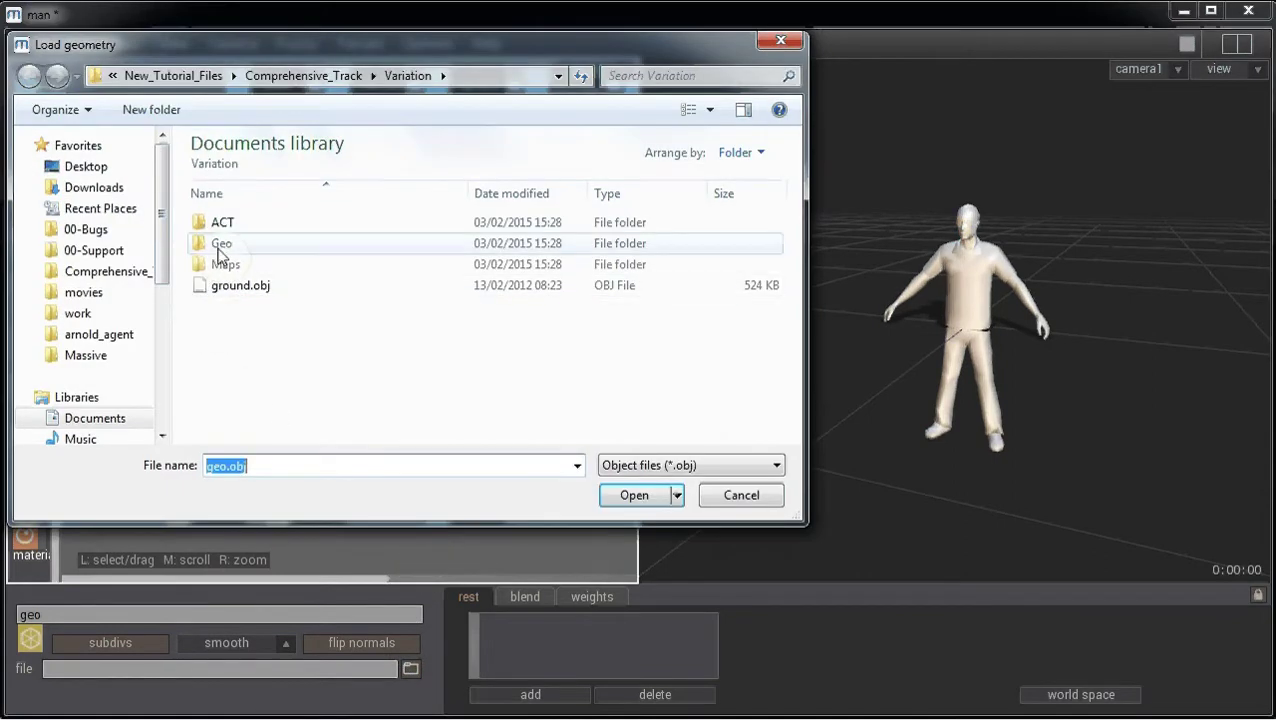
double_click(220, 246)
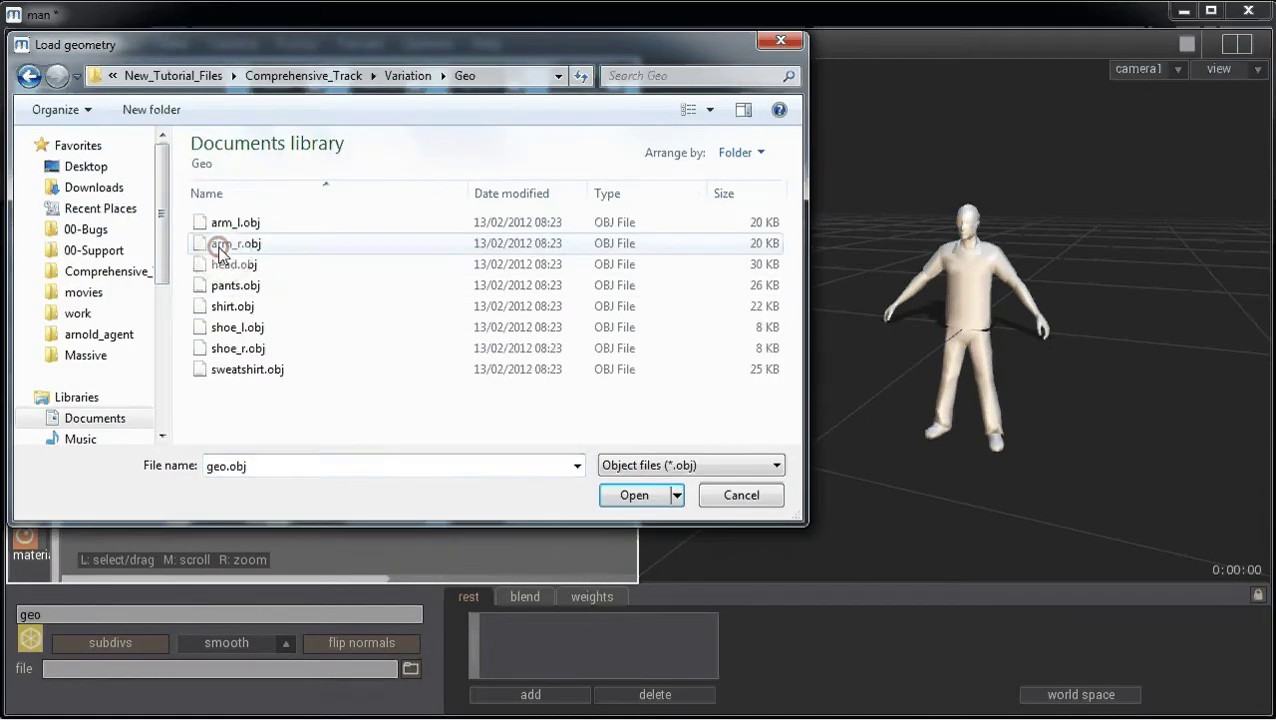
double_click(245, 372)
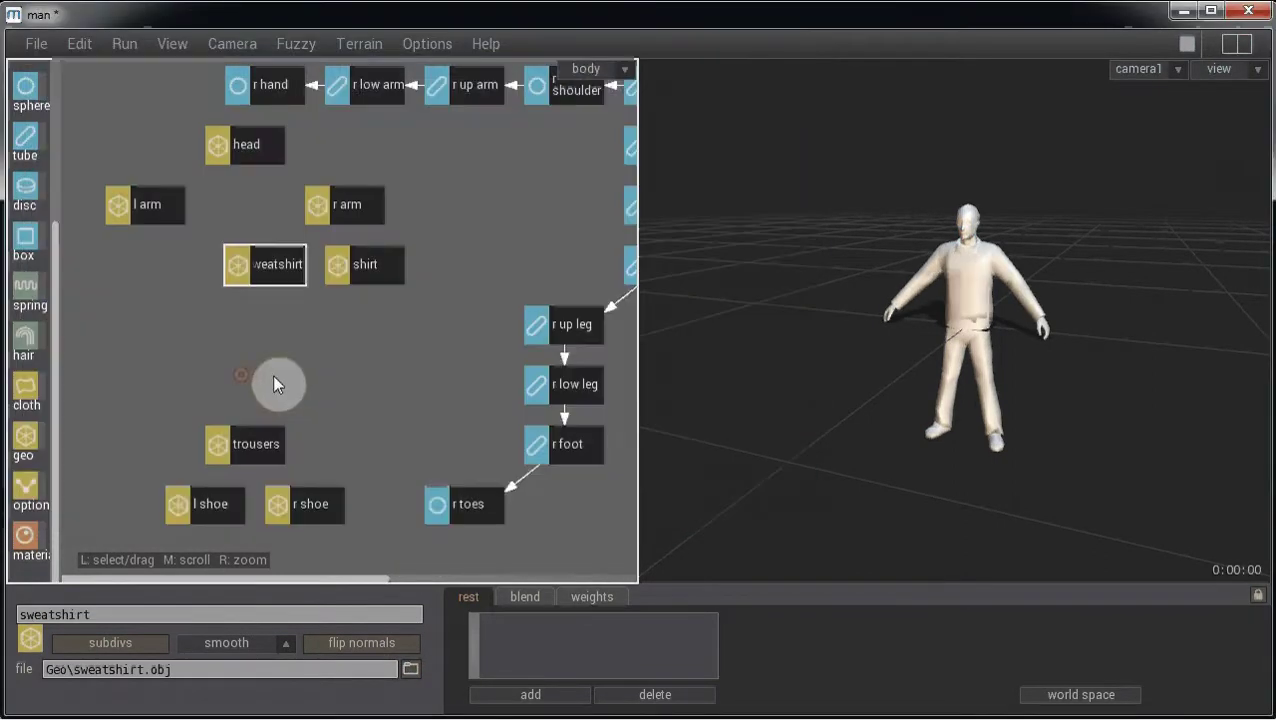
click(388, 276)
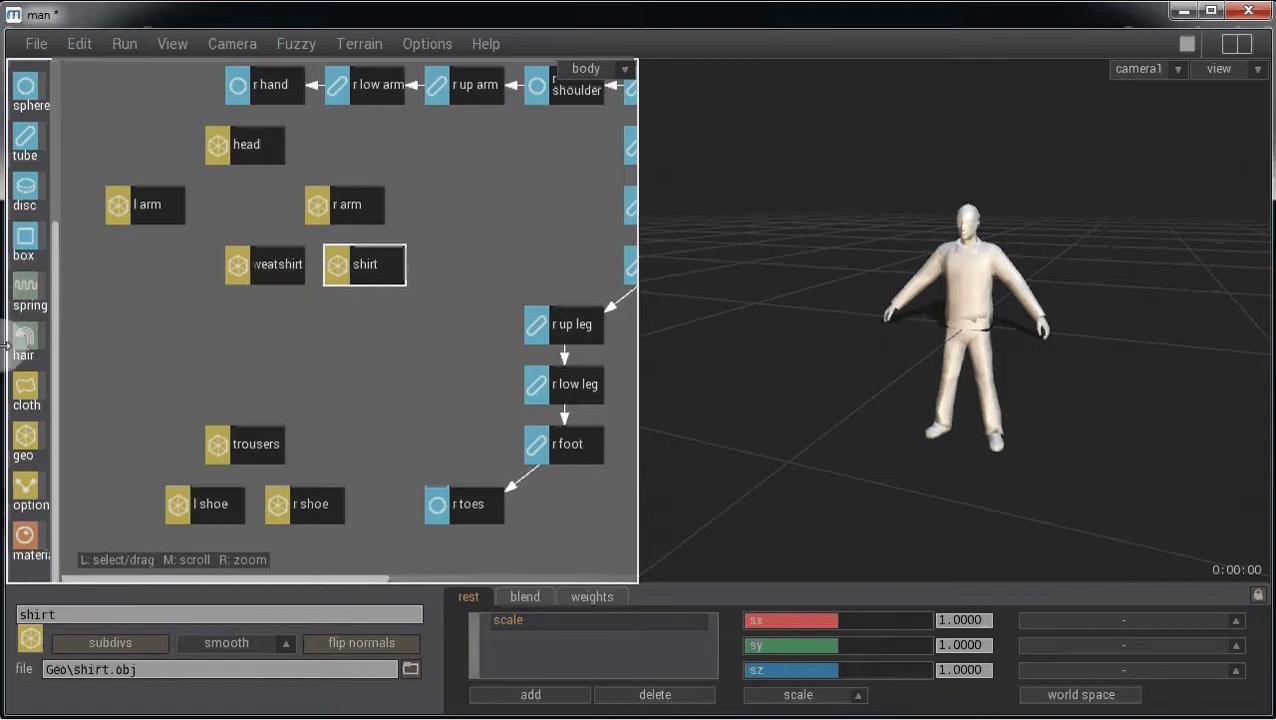
Step: Add an option node fed by the sweatshirt and shirt nodes, then manually slide it toward shirt
drag(26, 490, 323, 331)
drag(291, 266, 308, 318)
drag(379, 268, 333, 322)
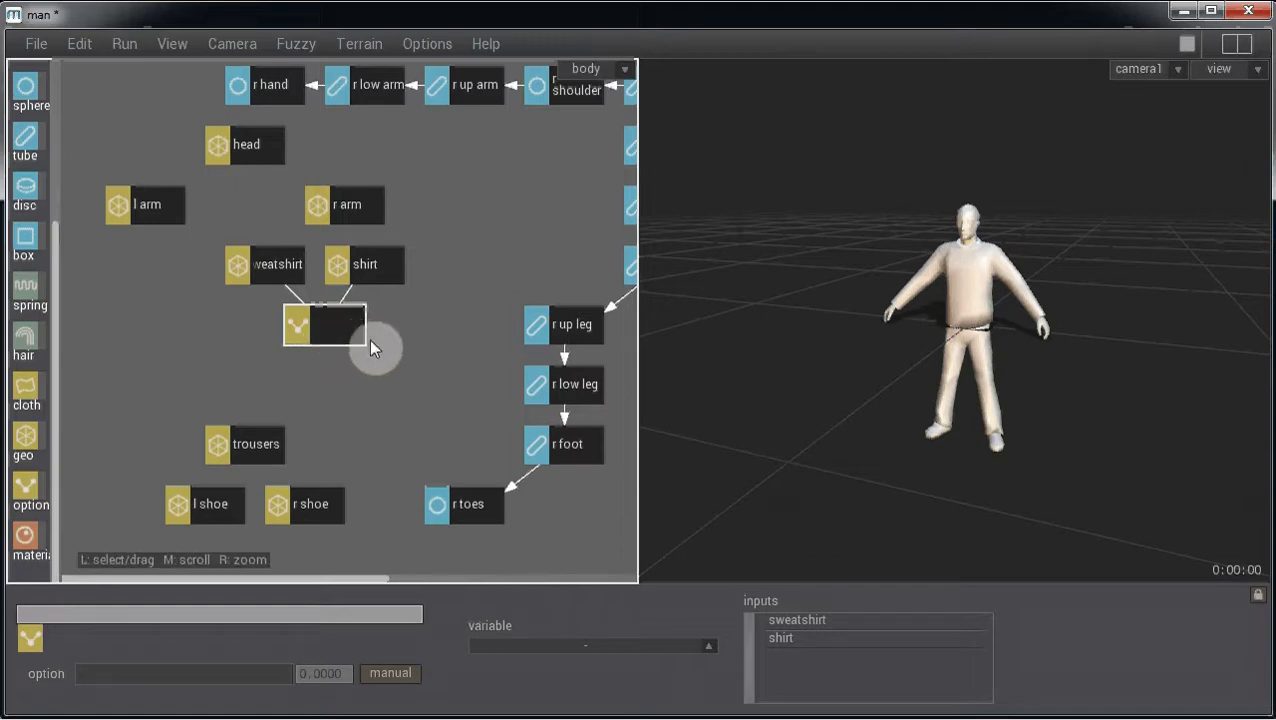
click(385, 668)
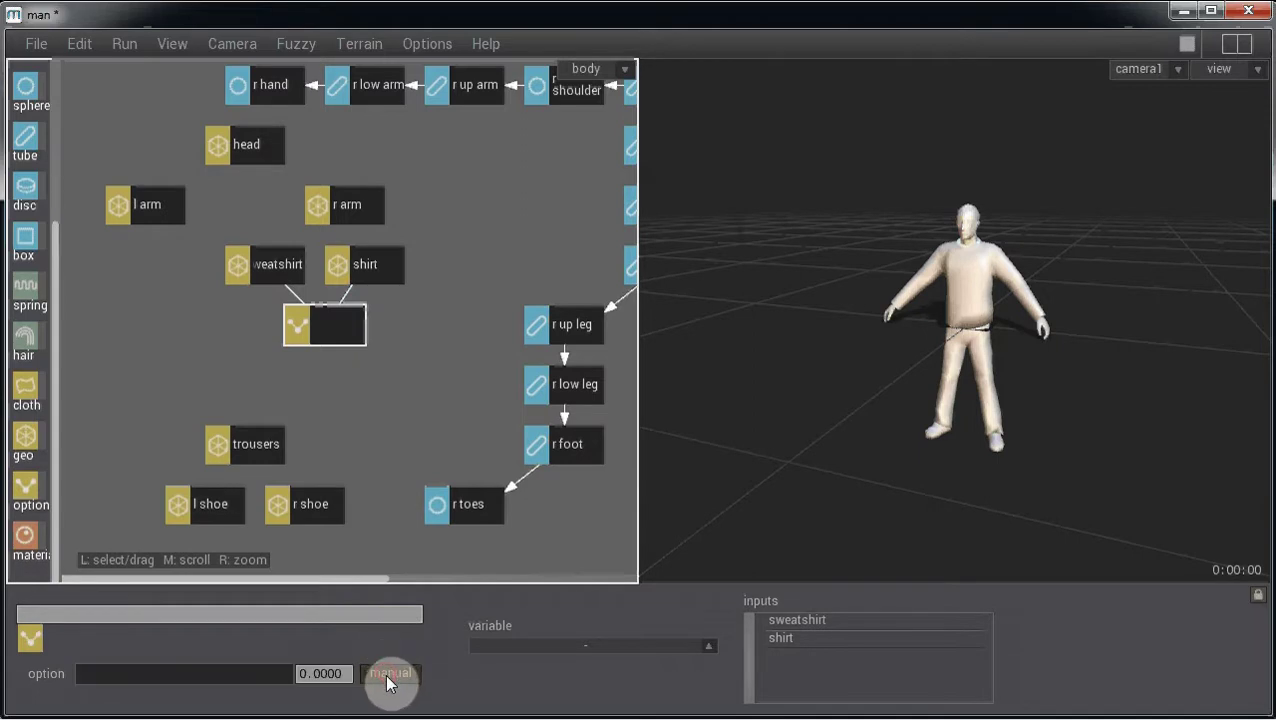
drag(80, 686, 249, 692)
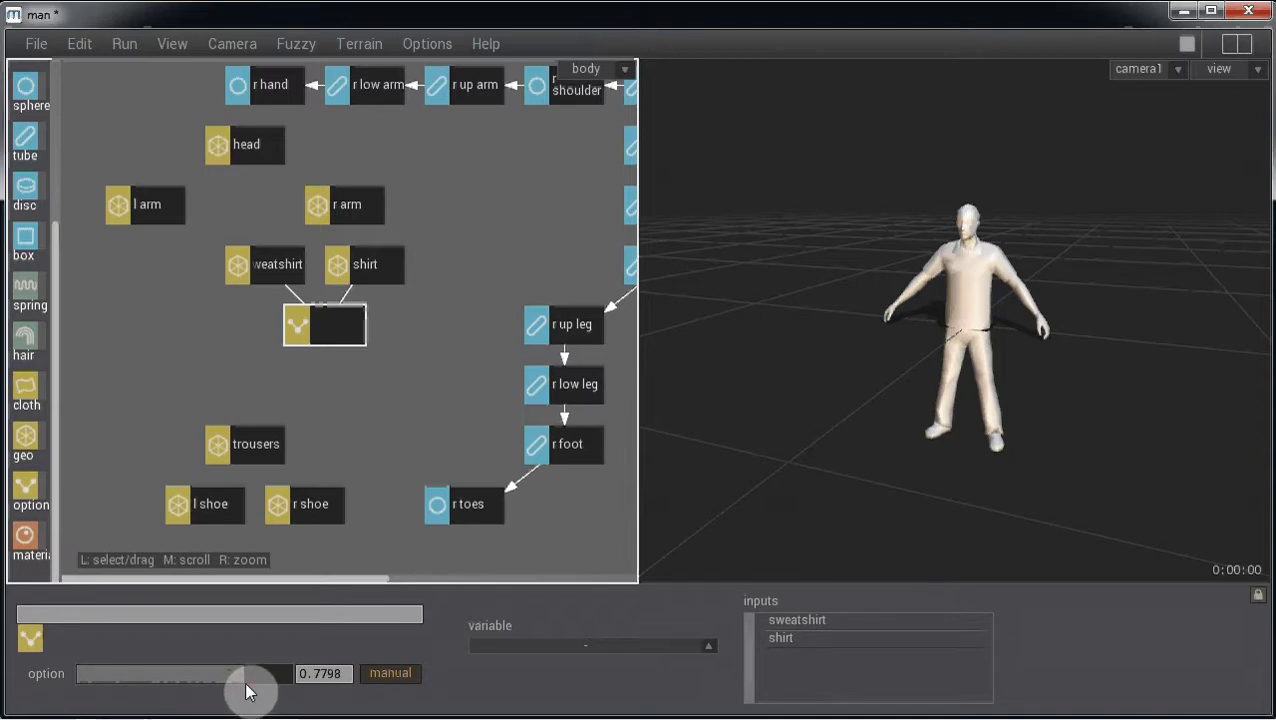
Step: Turn off the option's manual control and add a top_type variable ranging 0 to 1
click(372, 676)
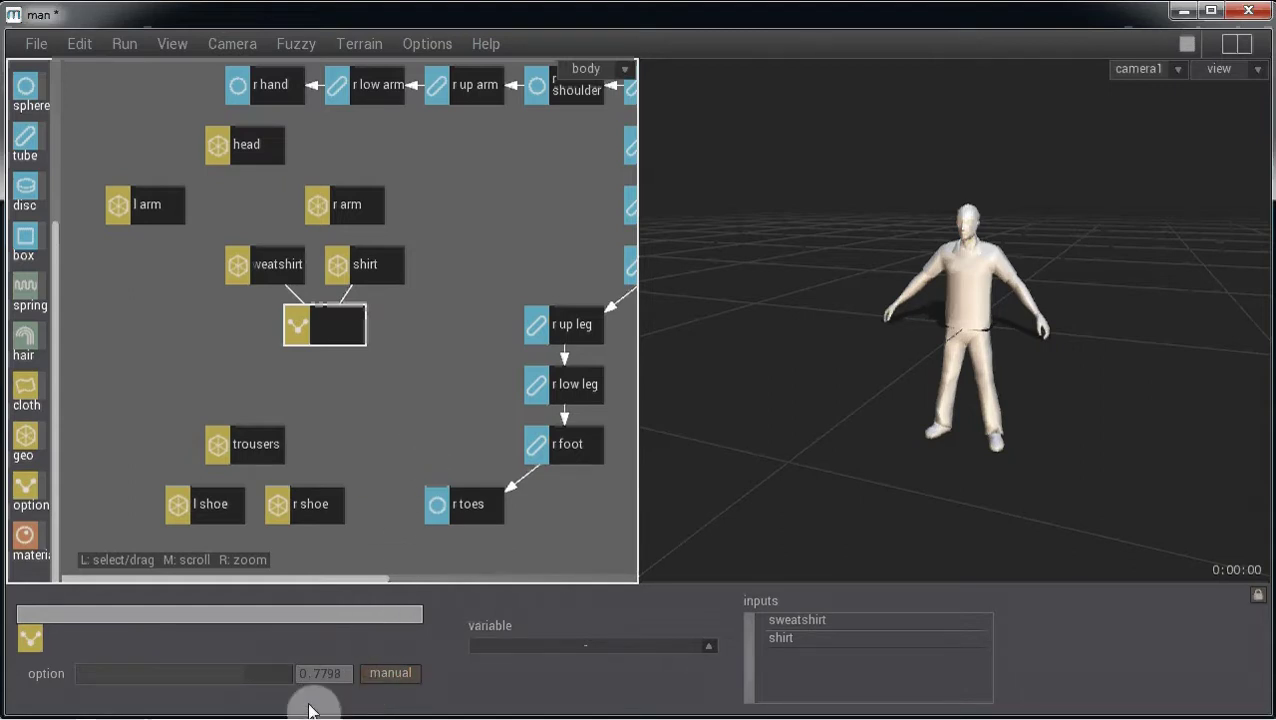
click(387, 427)
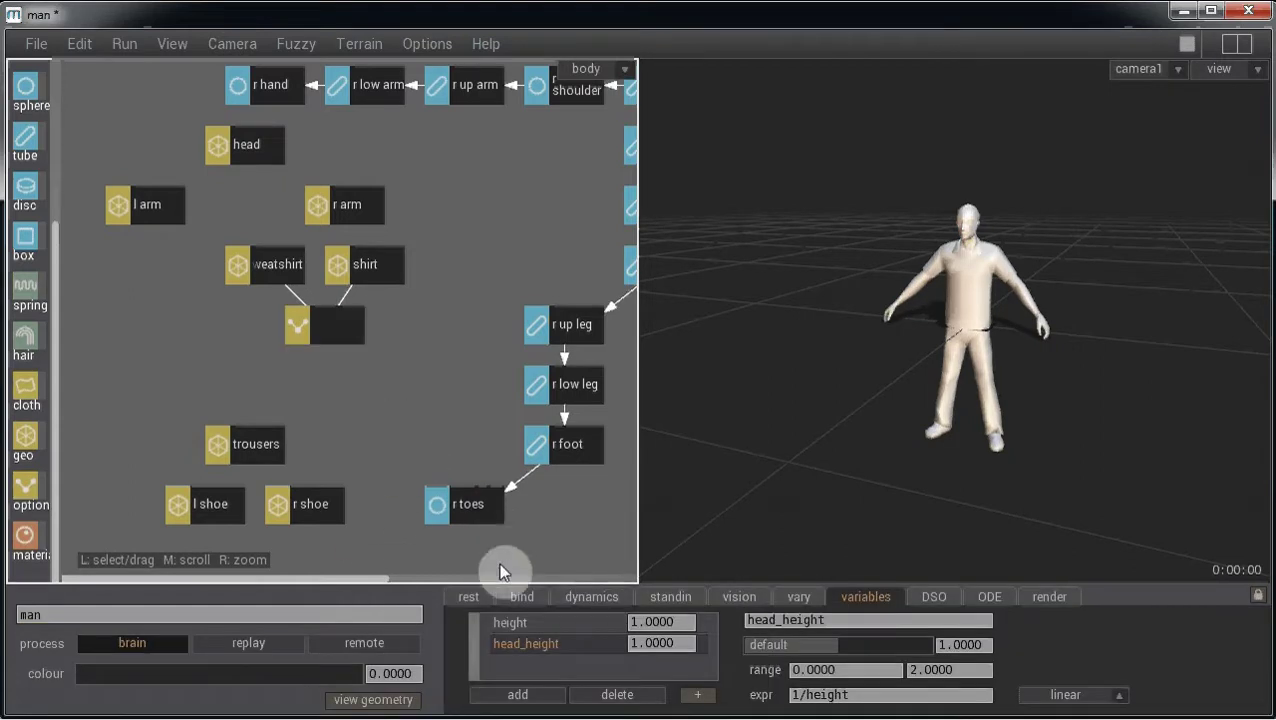
click(517, 697)
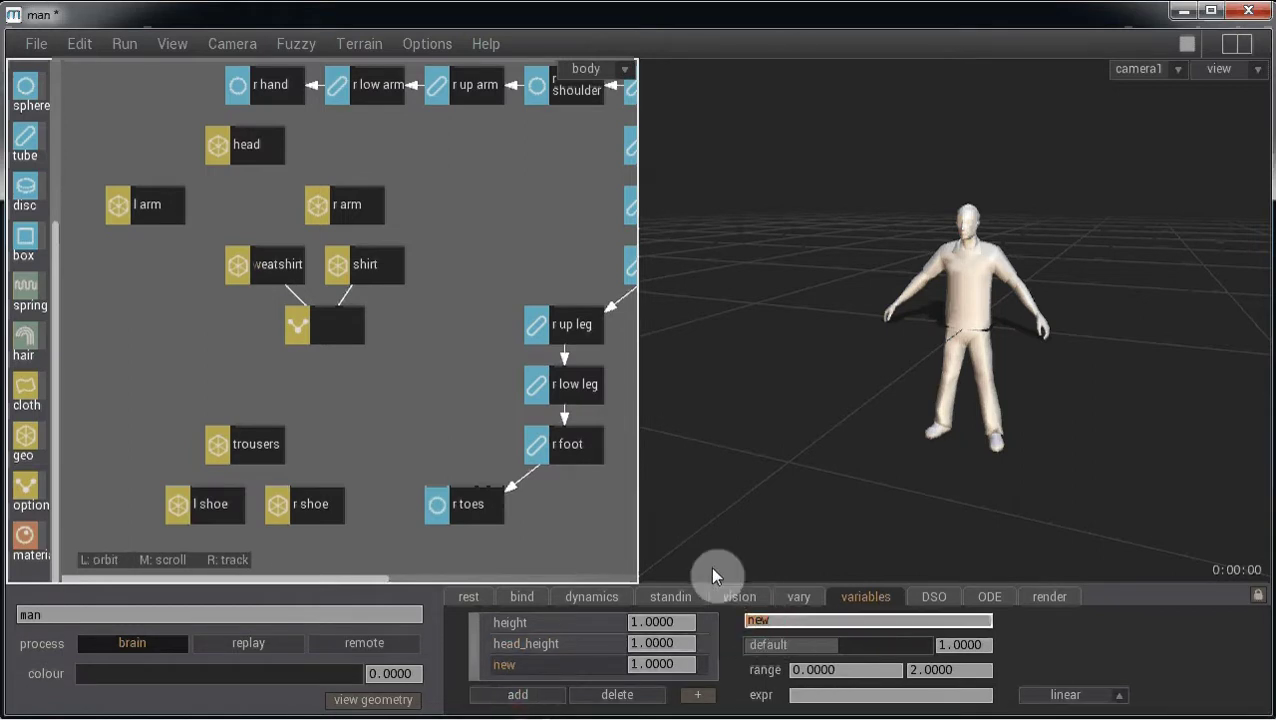
text(top_1)
text(ype)
key(Return)
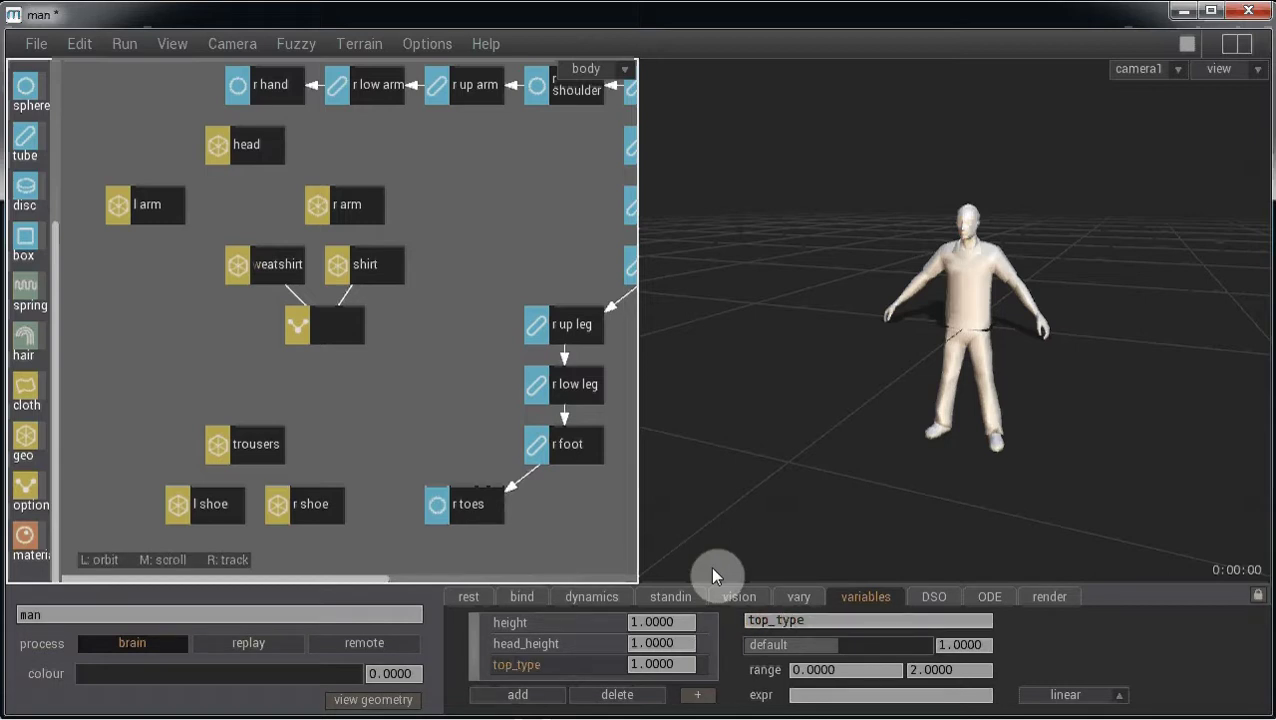
click(953, 672)
text(1)
key(Return)
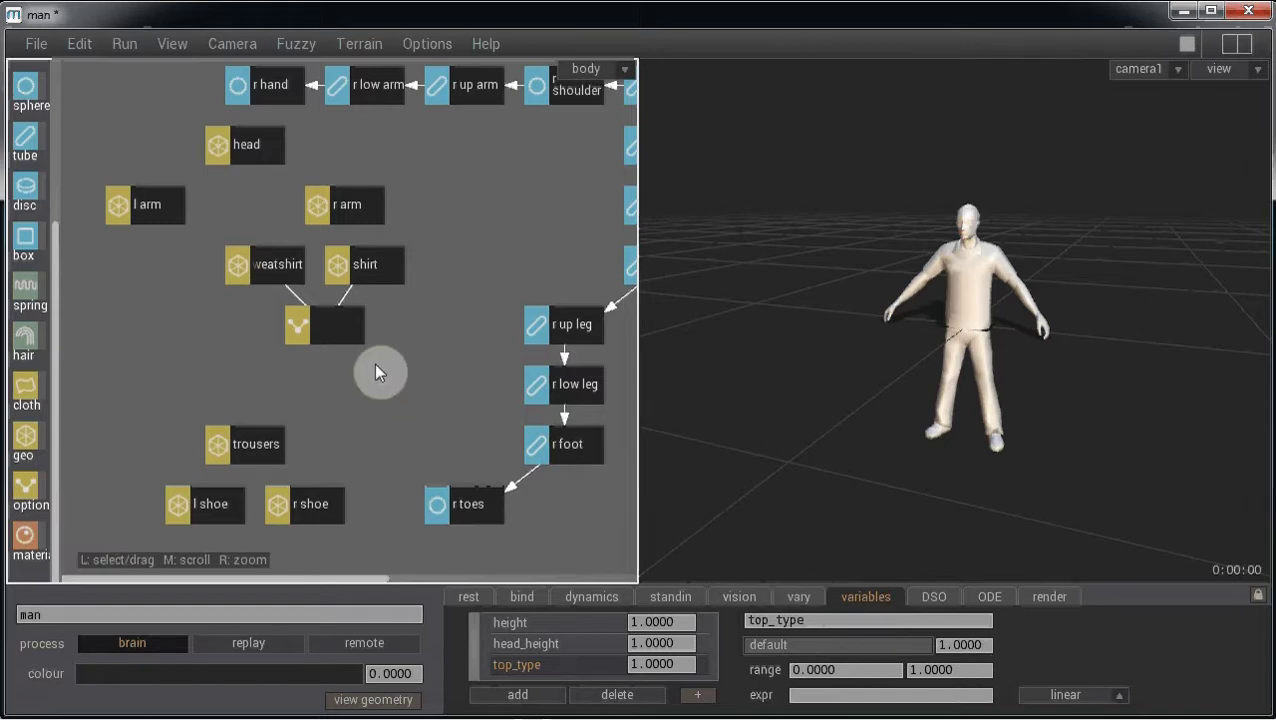
Step: Set the clothing option node's driving variable to top_type
click(329, 333)
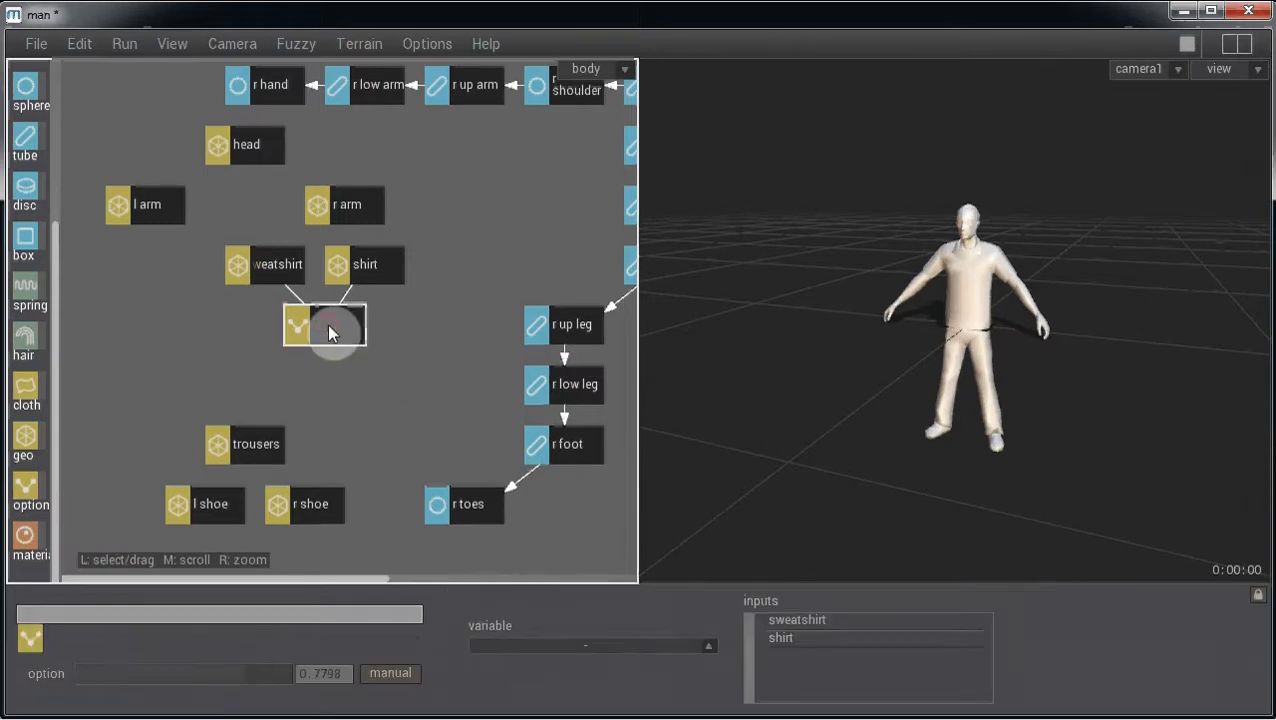
click(608, 658)
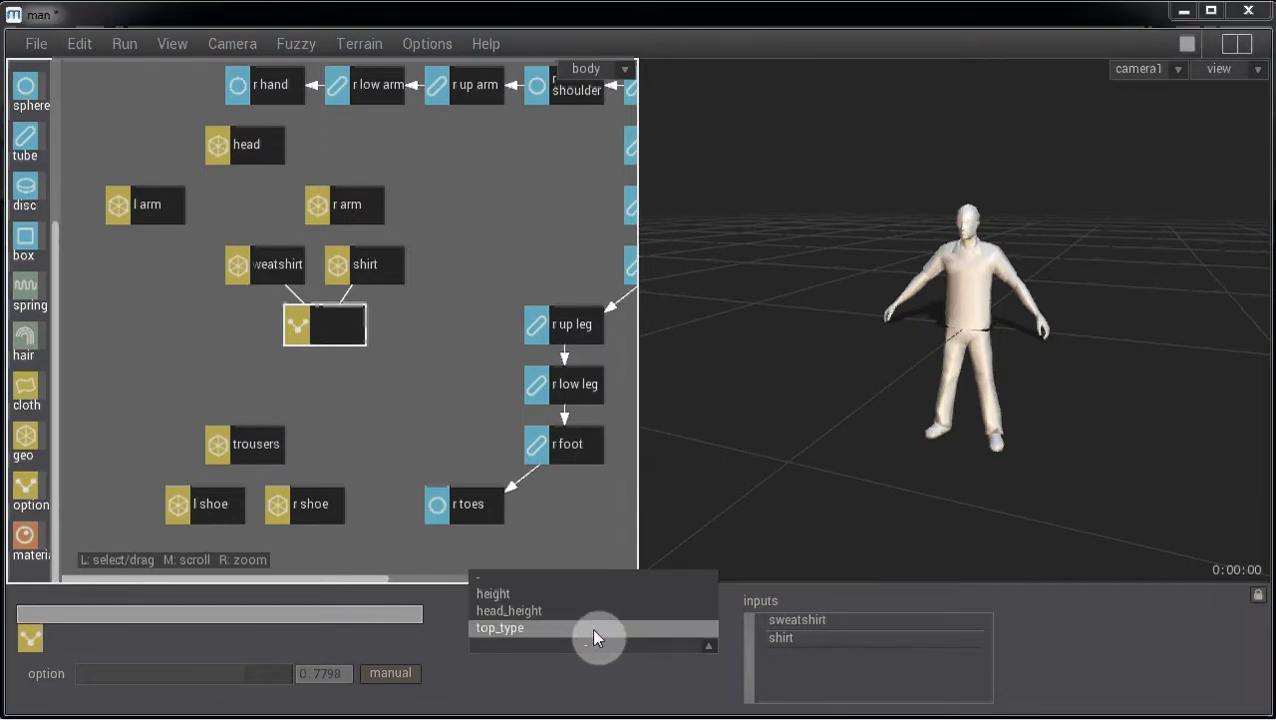
click(592, 628)
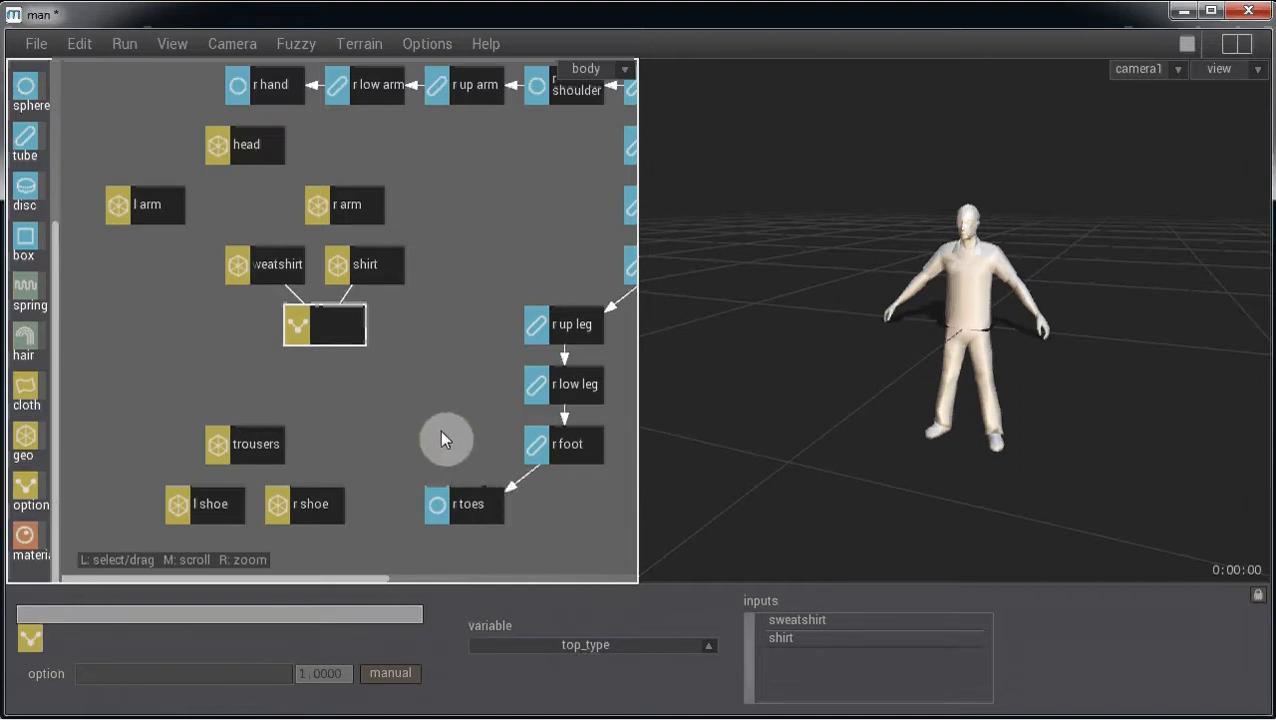
Step: Select the shirt geometry node to display its properties
click(396, 276)
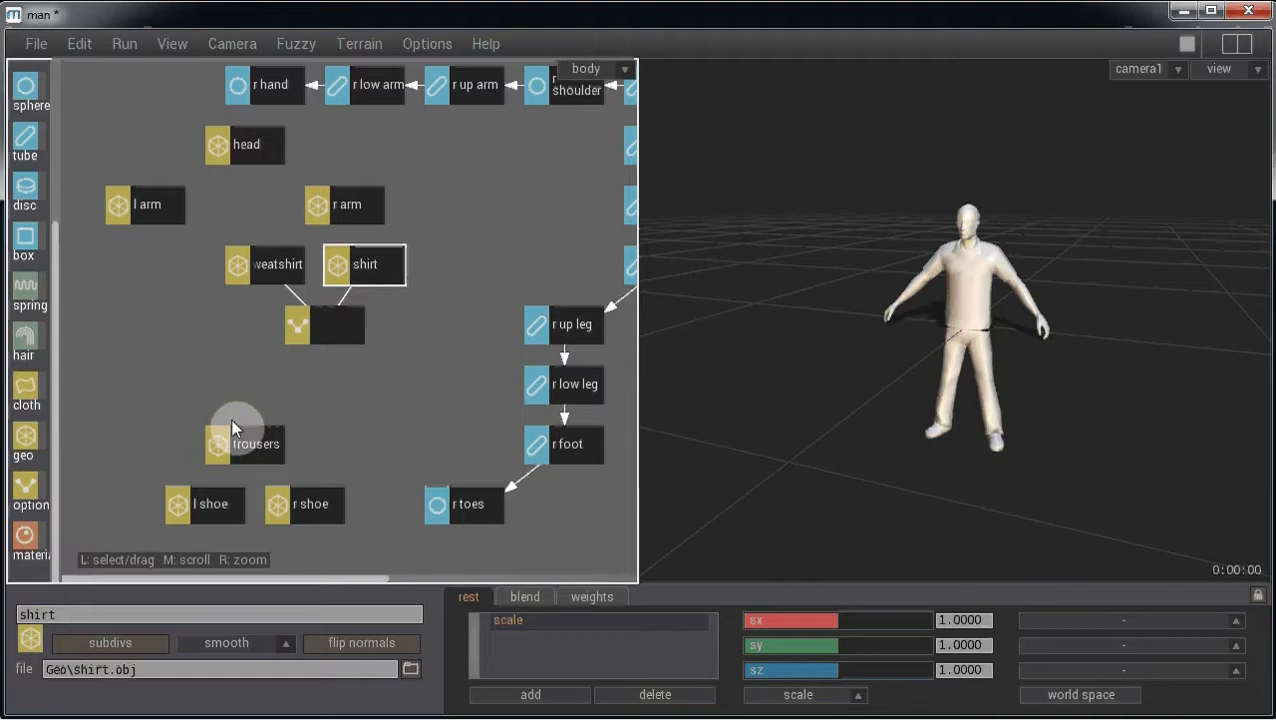
Step: Switch to Windows Explorer and open the Variation\Maps folder of shirt textures
key(alt+Tab)
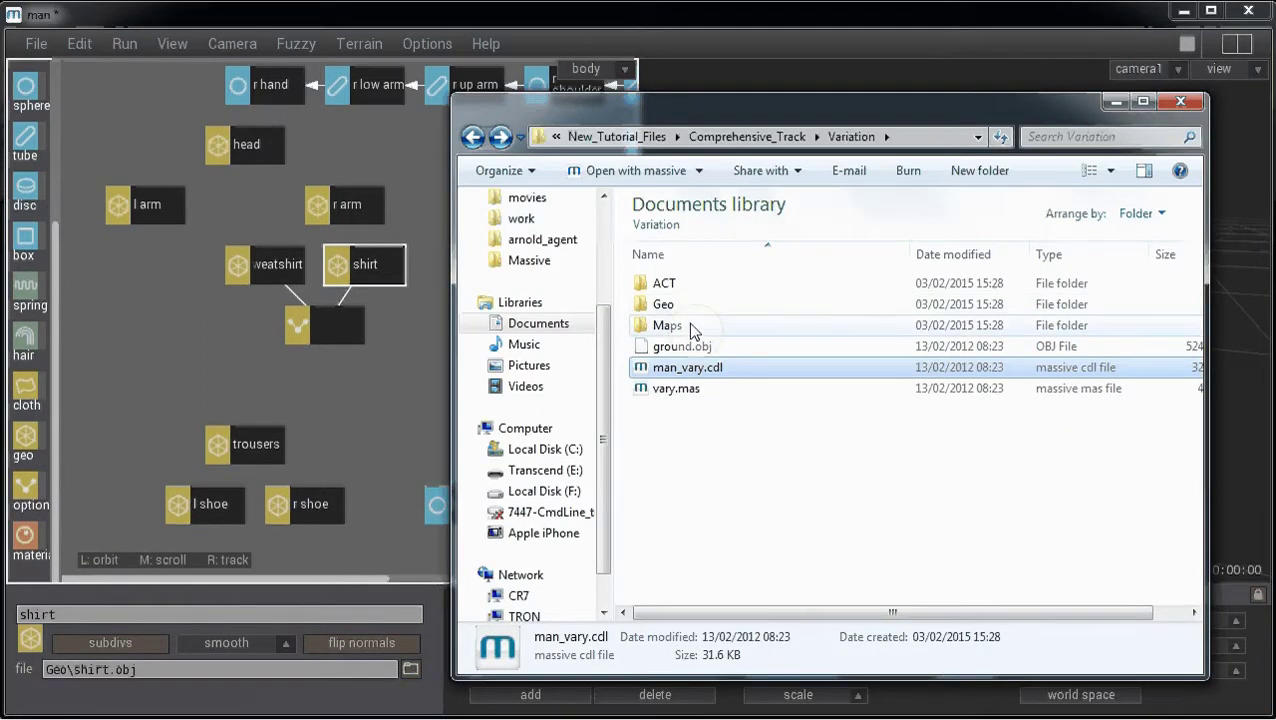
double_click(690, 324)
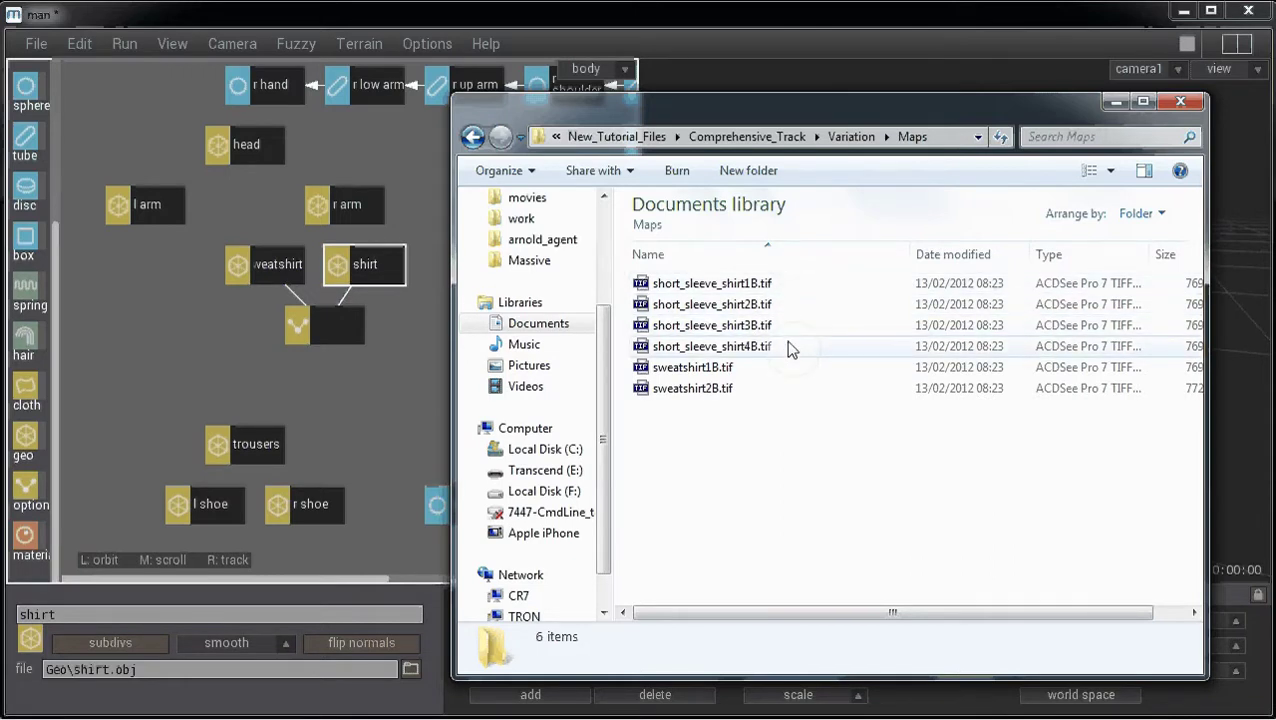
Step: Add a fourth agent variable and name it shirt_map
click(1114, 102)
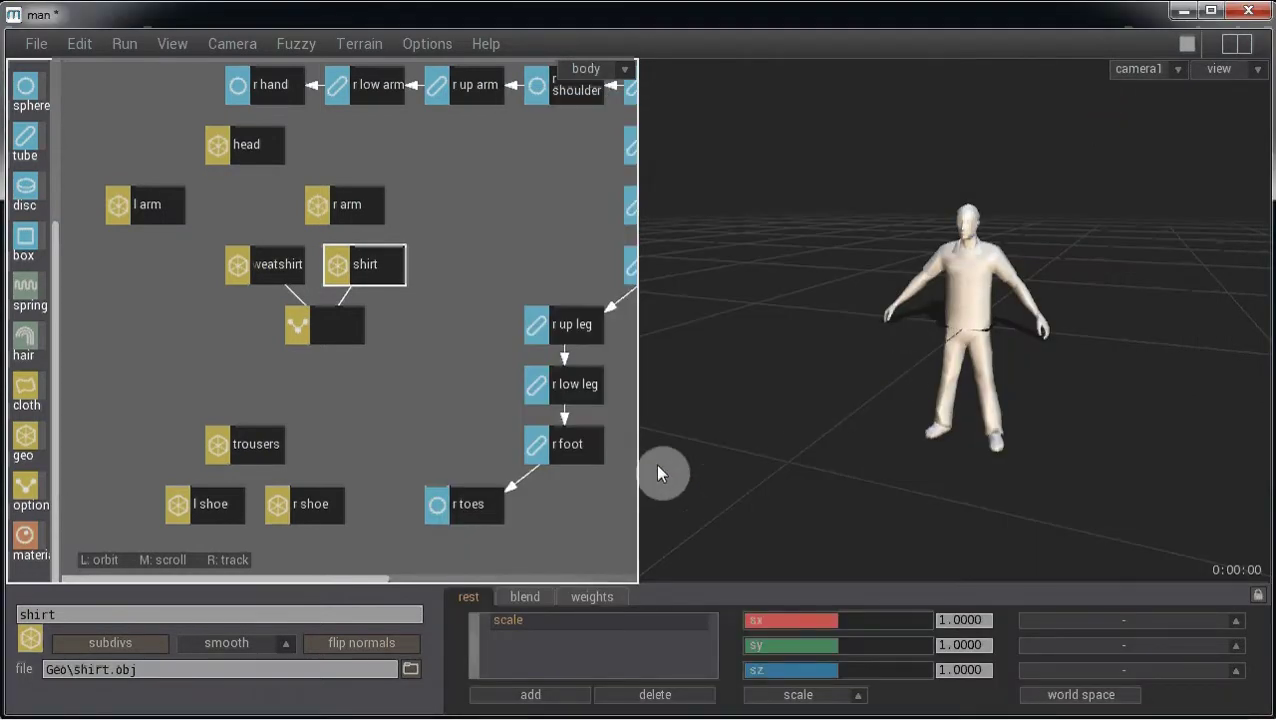
click(500, 438)
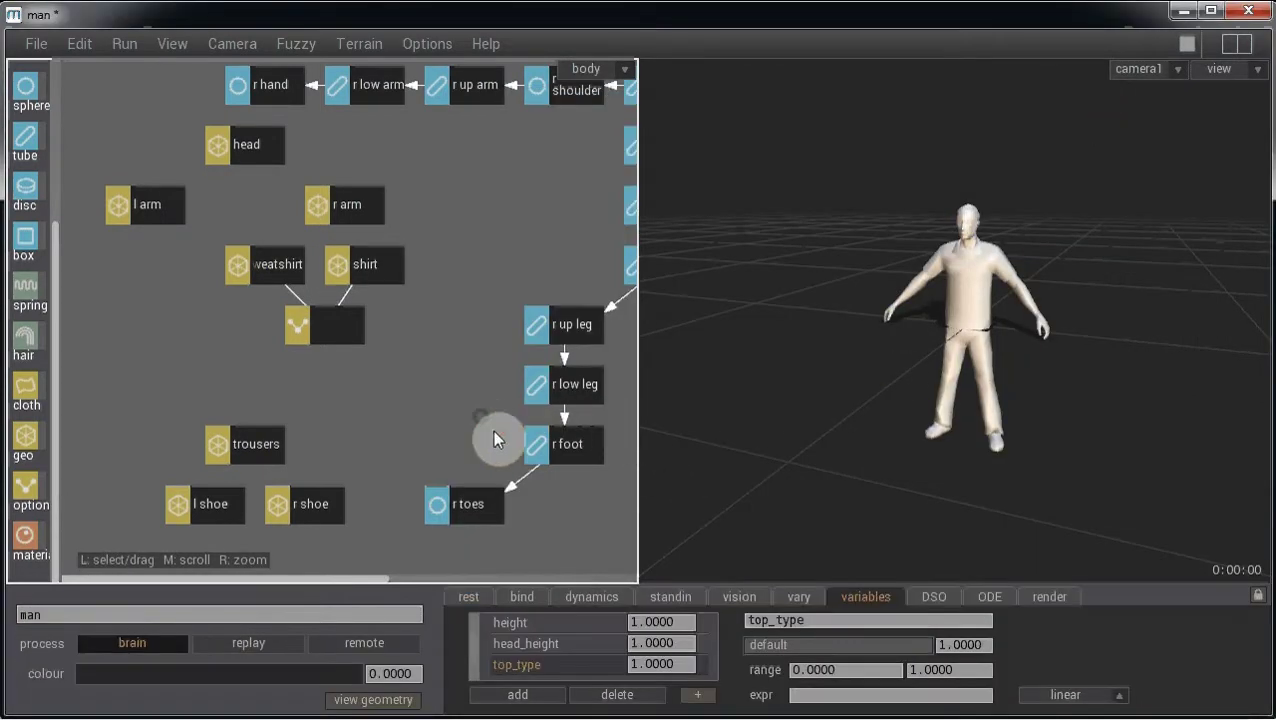
click(541, 697)
click(780, 626)
click(746, 624)
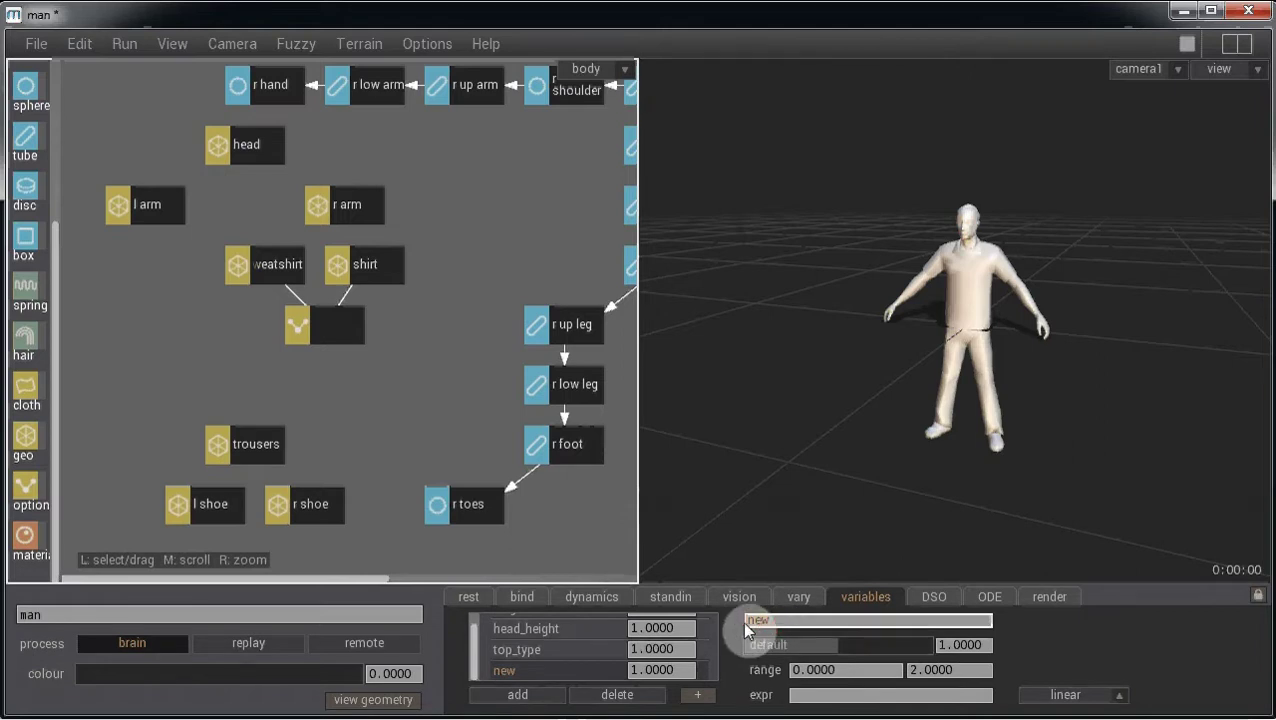
text(shirt_r)
text(ap)
key(Return)
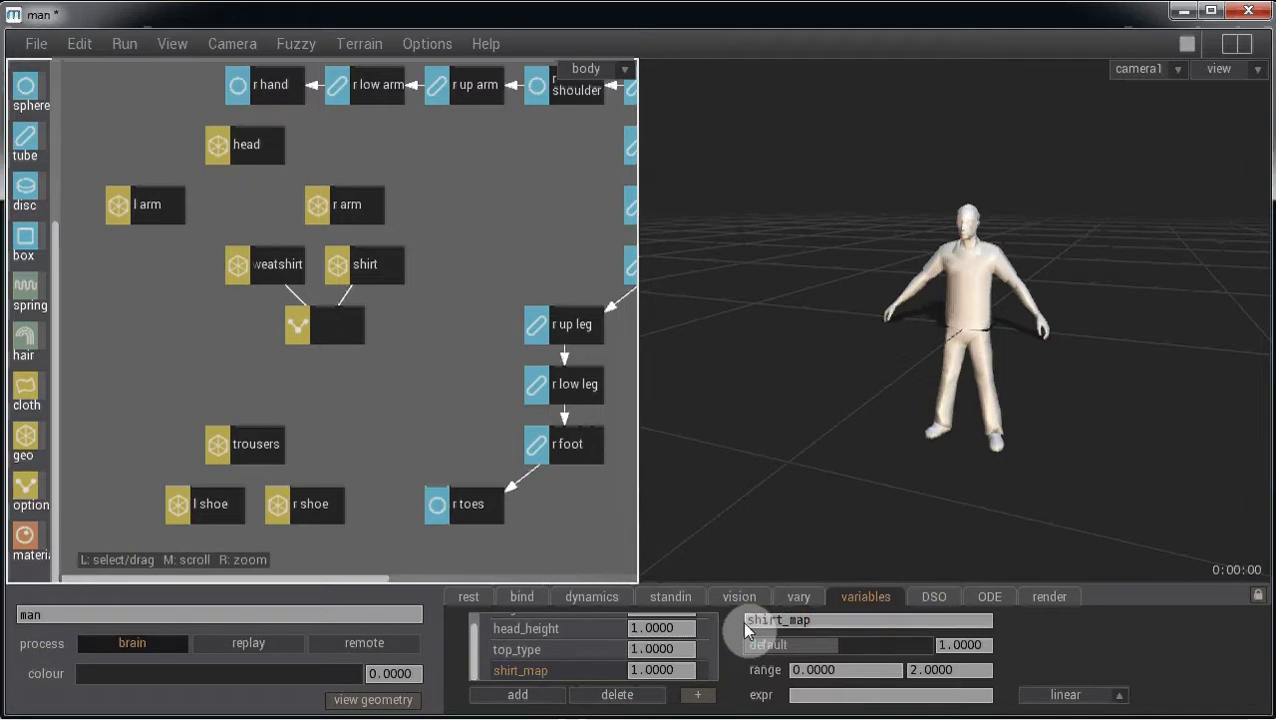
Step: Set the shirt_map variable's range from 1 to 4
click(855, 680)
text(1)
click(955, 670)
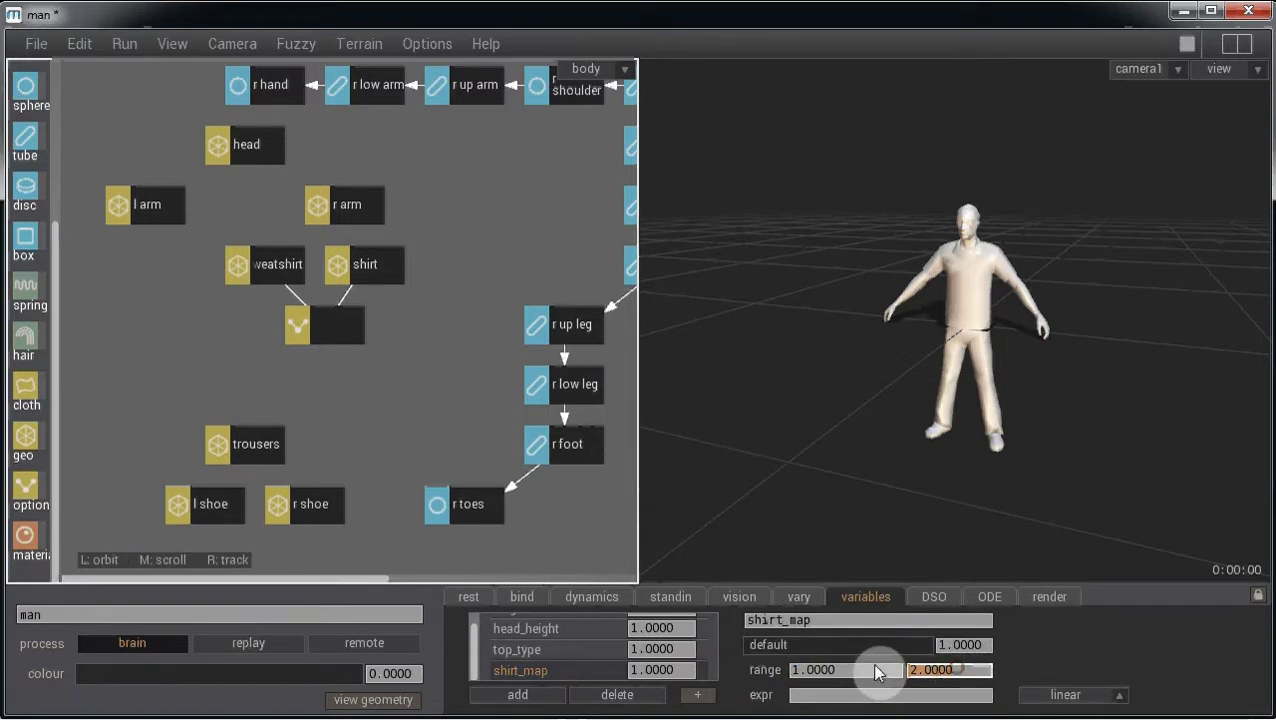
text(4)
key(Return)
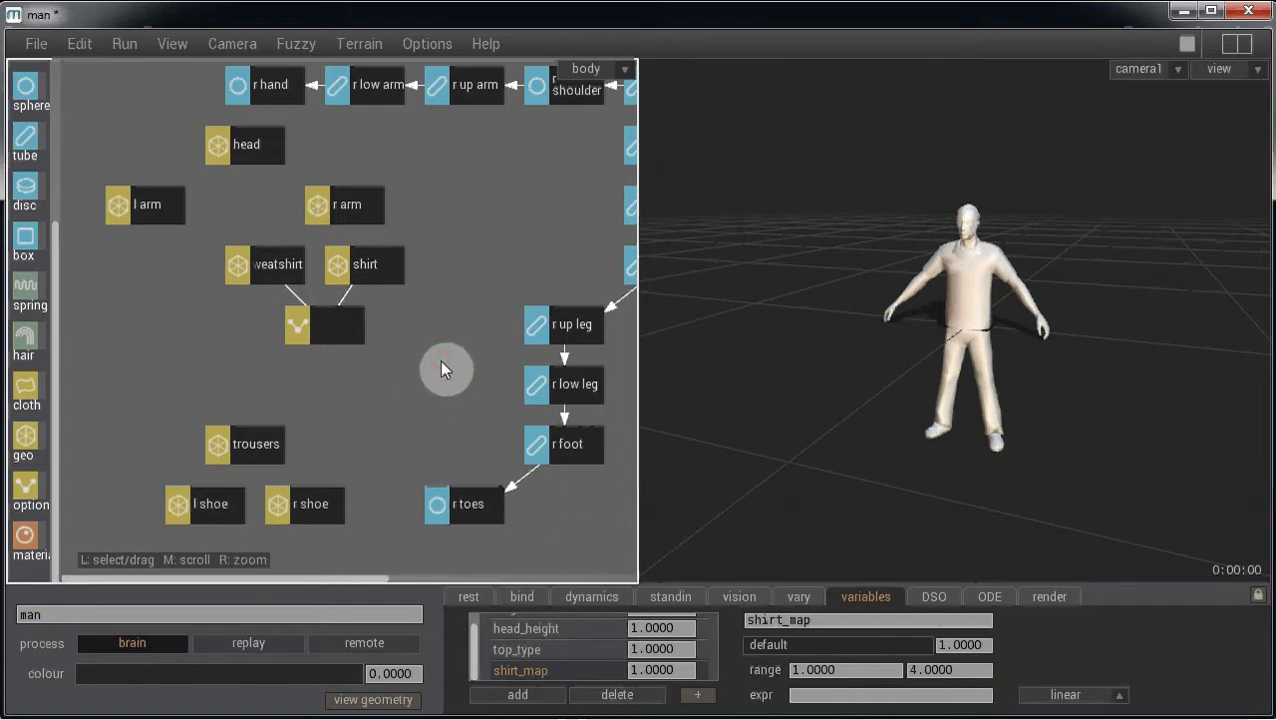
Step: Drive the agent's overall scale with the height variable
click(798, 596)
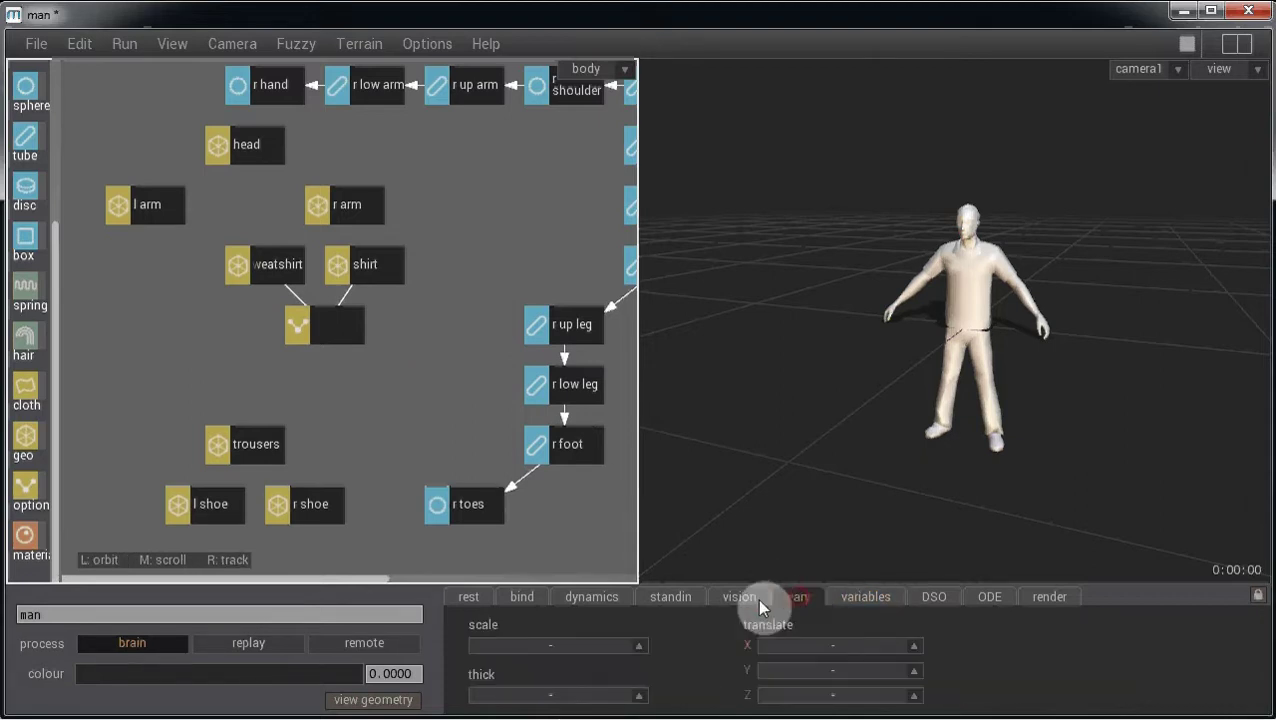
click(570, 643)
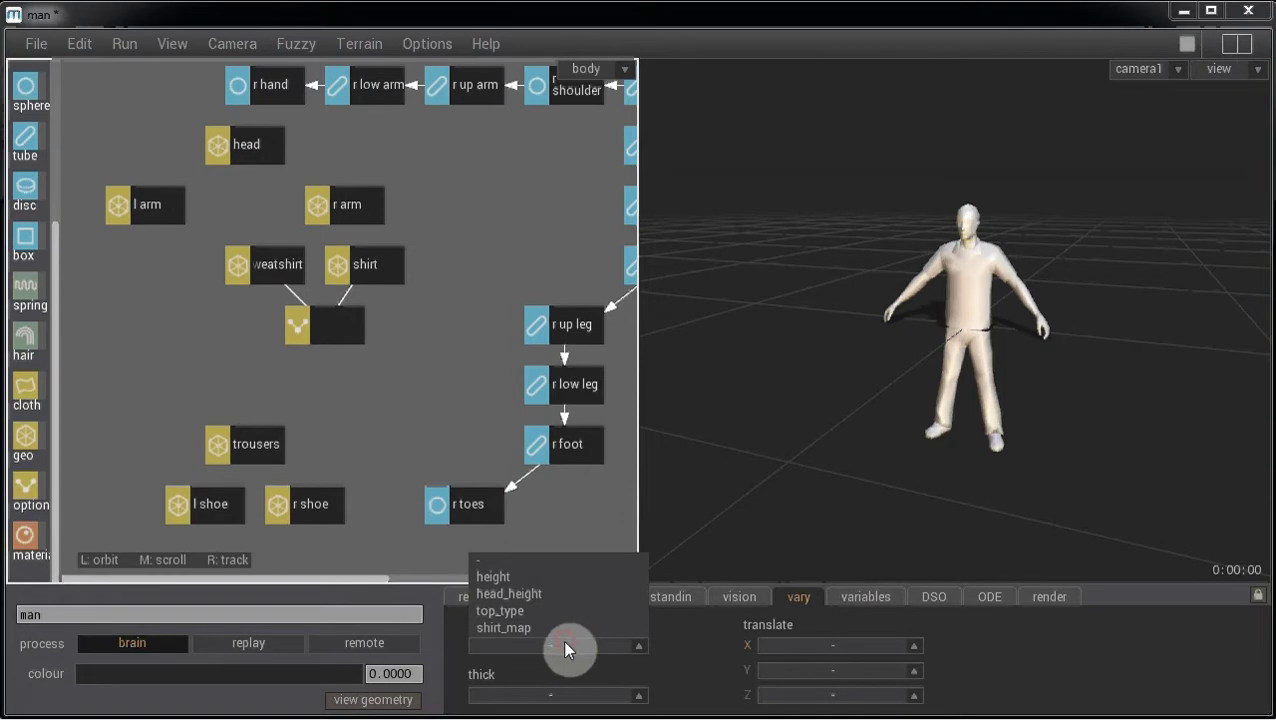
click(557, 580)
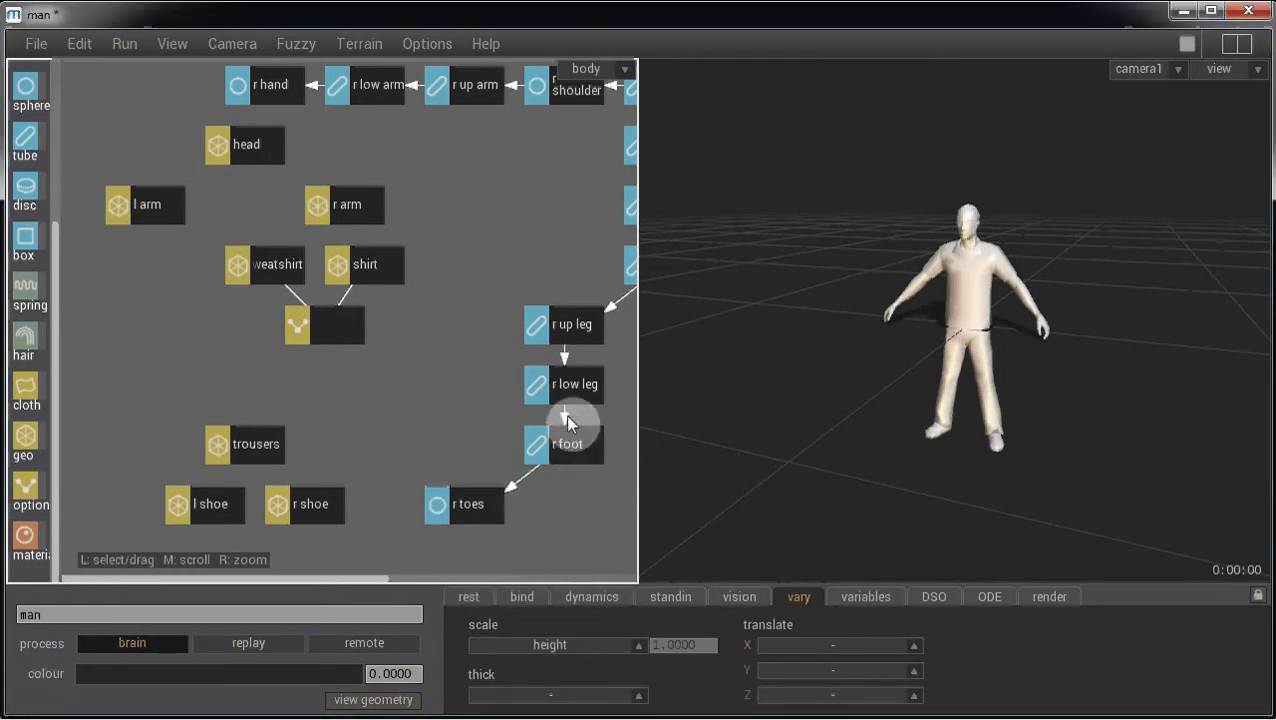
Step: Drive the head bone's scale with the head_height variable
middle_drag(565, 394, 407, 464)
click(470, 270)
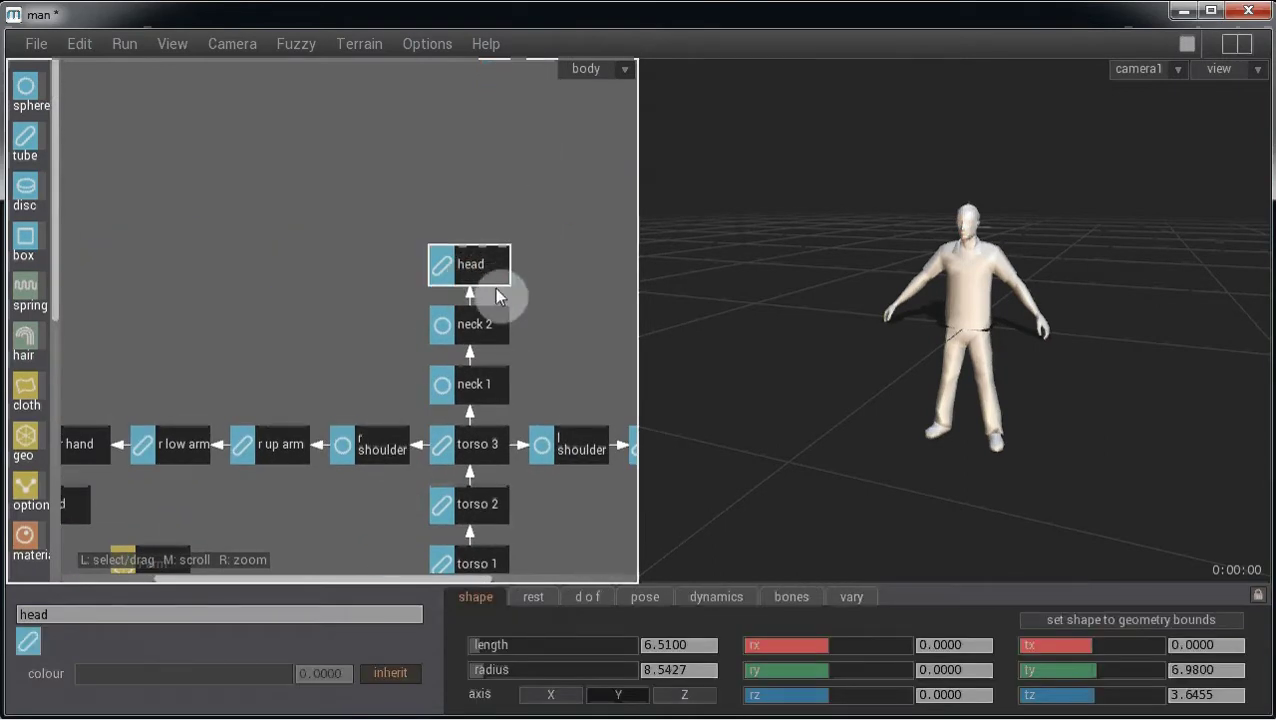
click(848, 598)
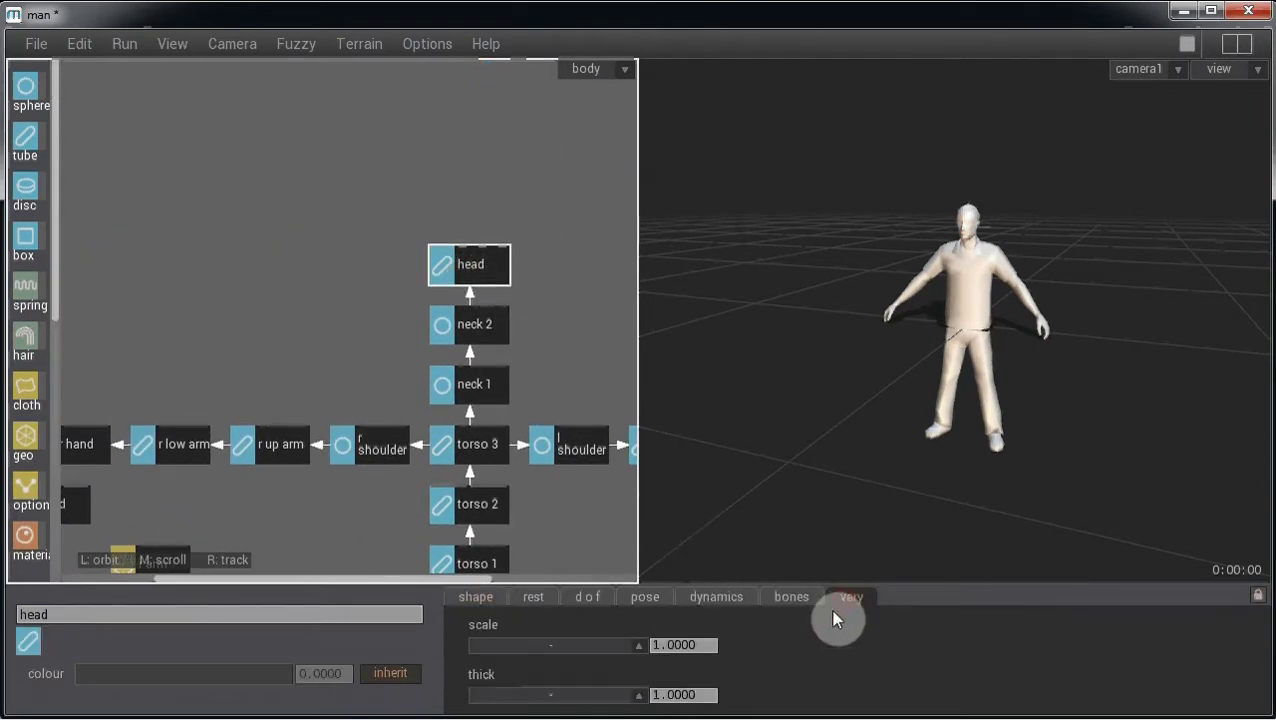
click(627, 652)
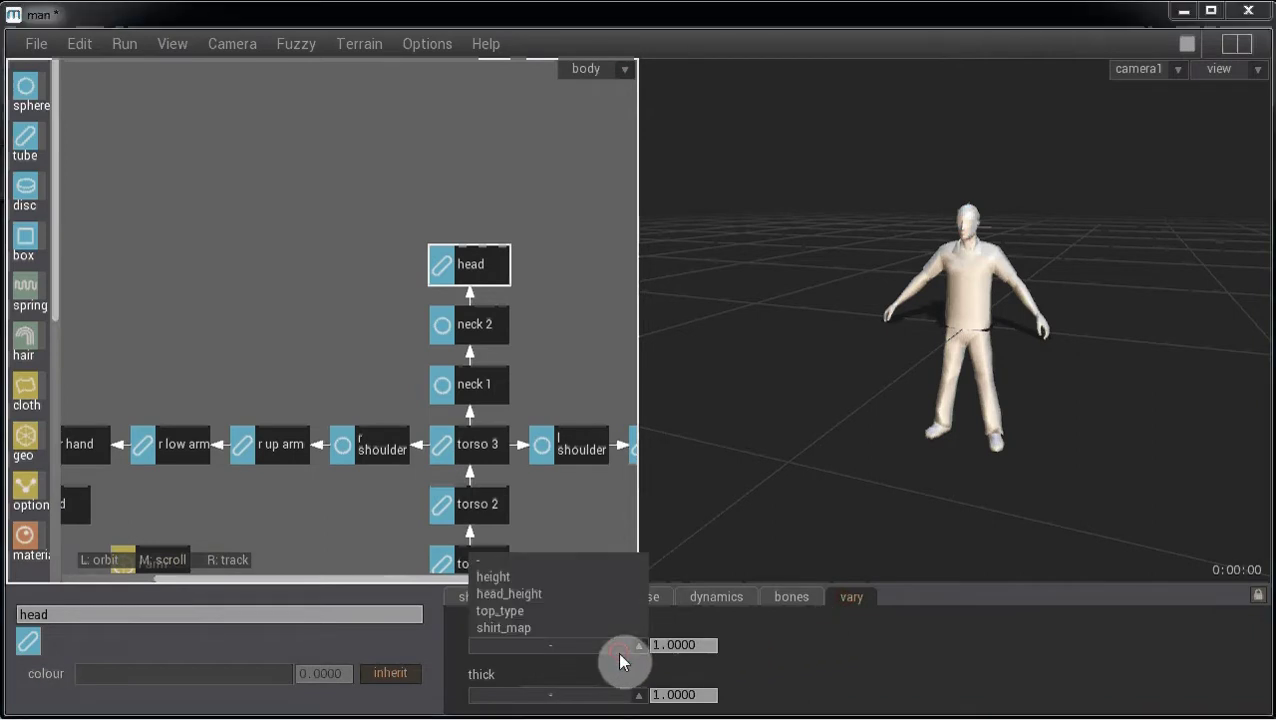
click(558, 596)
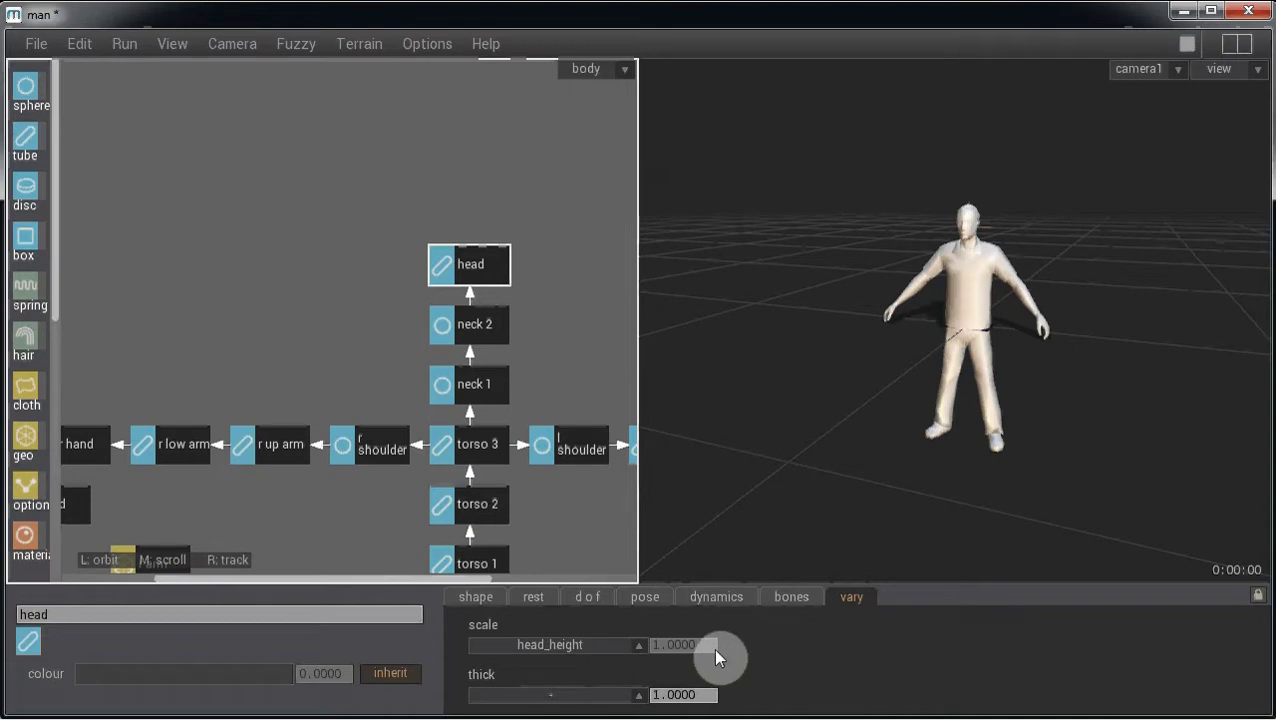
Step: Create a new material node linked to the shirt geometry
middle_drag(436, 498, 366, 382)
click(368, 390)
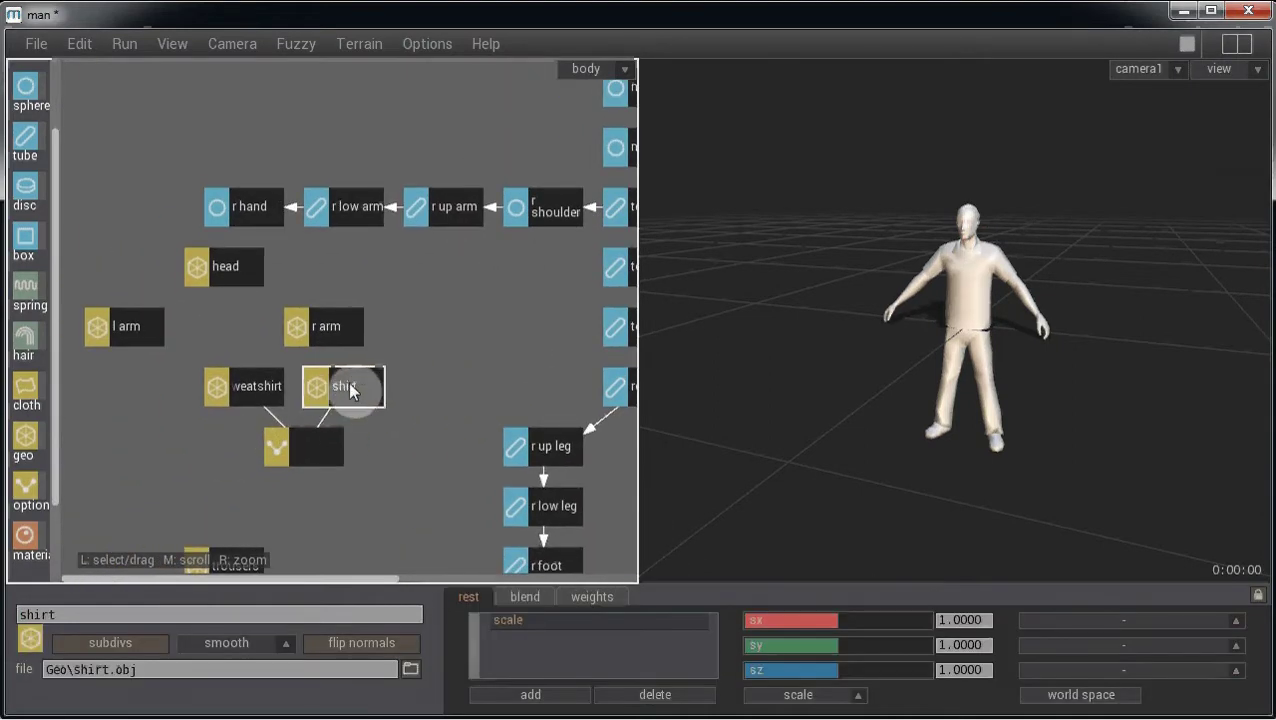
drag(27, 536, 452, 399)
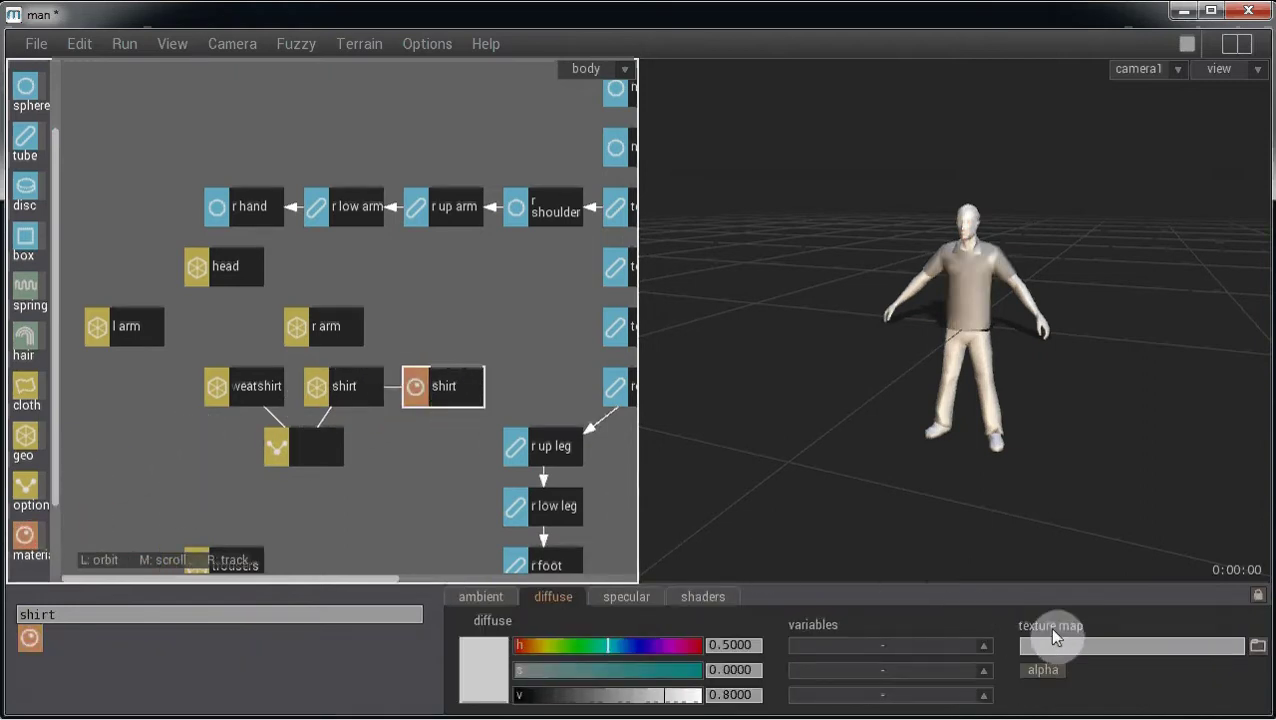
Step: Load Maps\short_sleeve_shirt1B.tif as the shirt material's texture map
click(1256, 645)
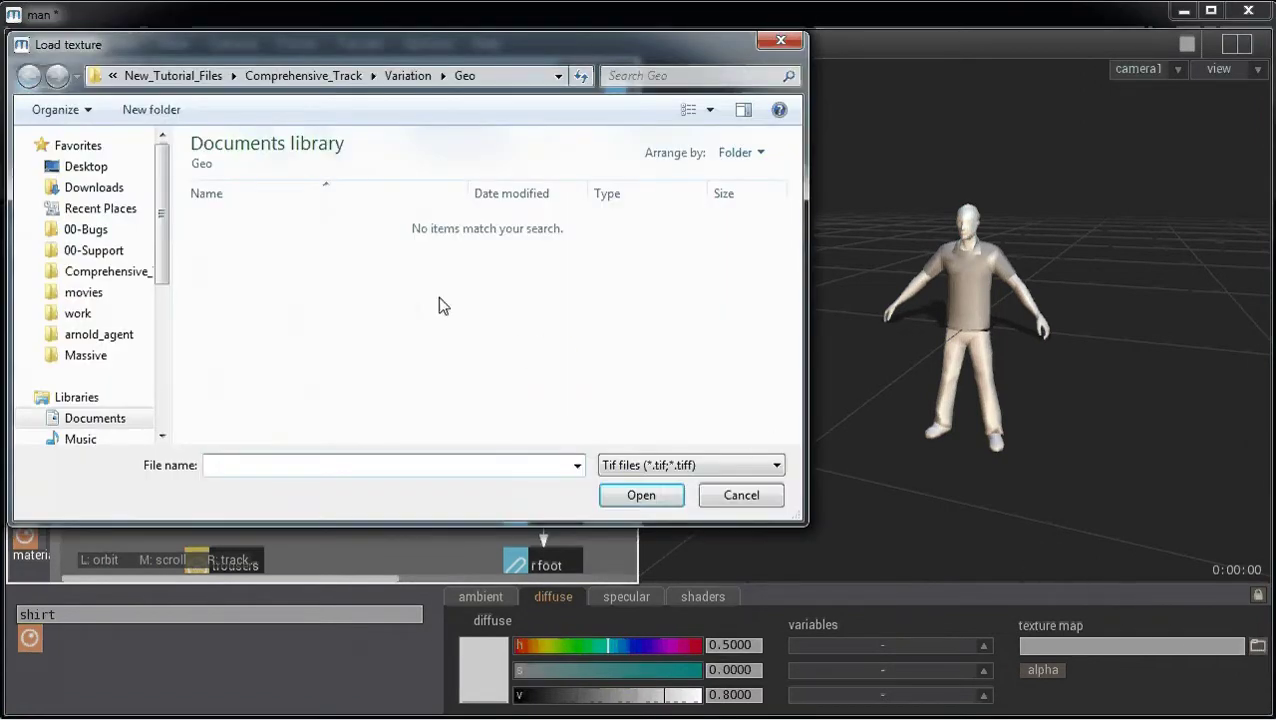
click(408, 76)
double_click(286, 264)
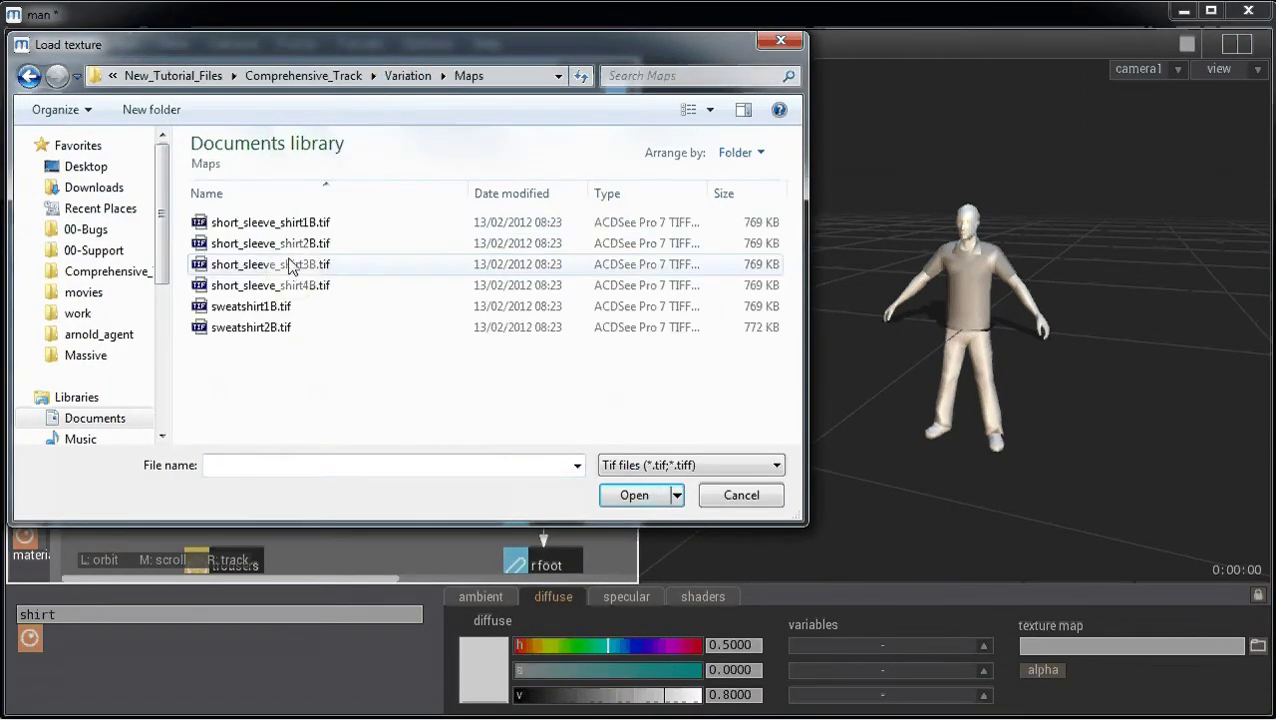
click(306, 228)
click(306, 228)
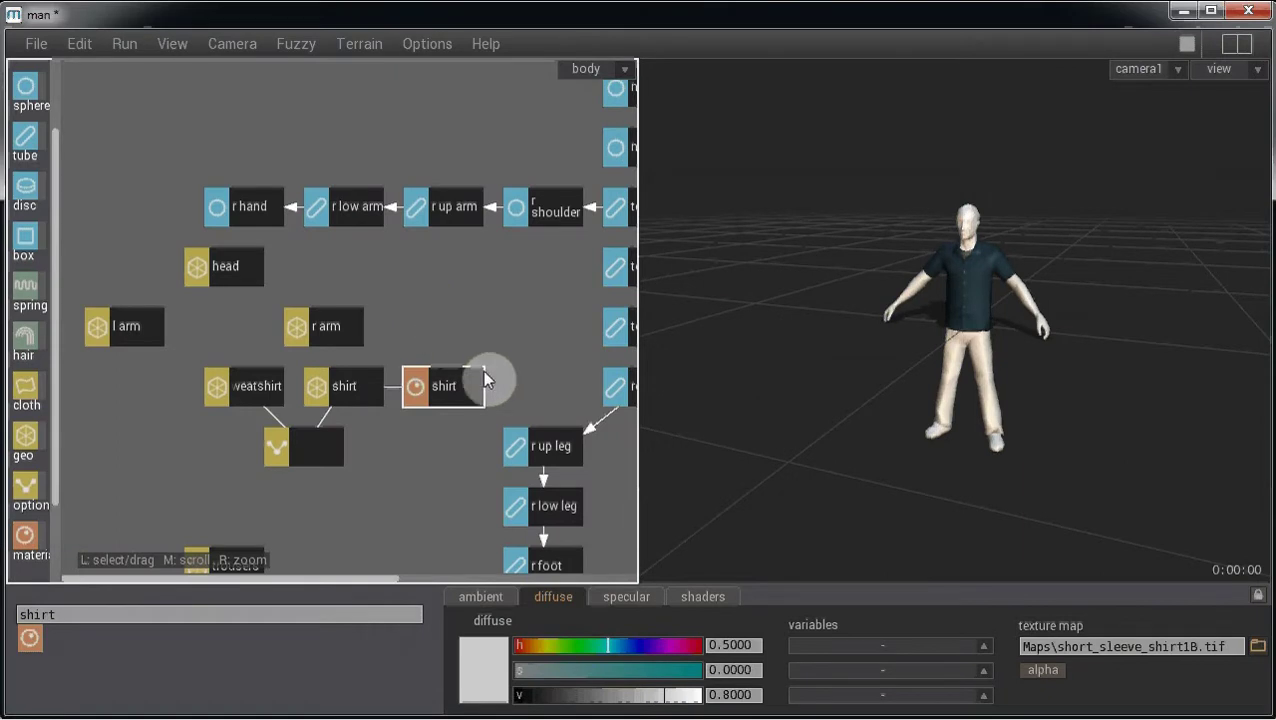
Step: Replace the fixed shirt number in the texture path with a shirt_map variable reference
click(1186, 650)
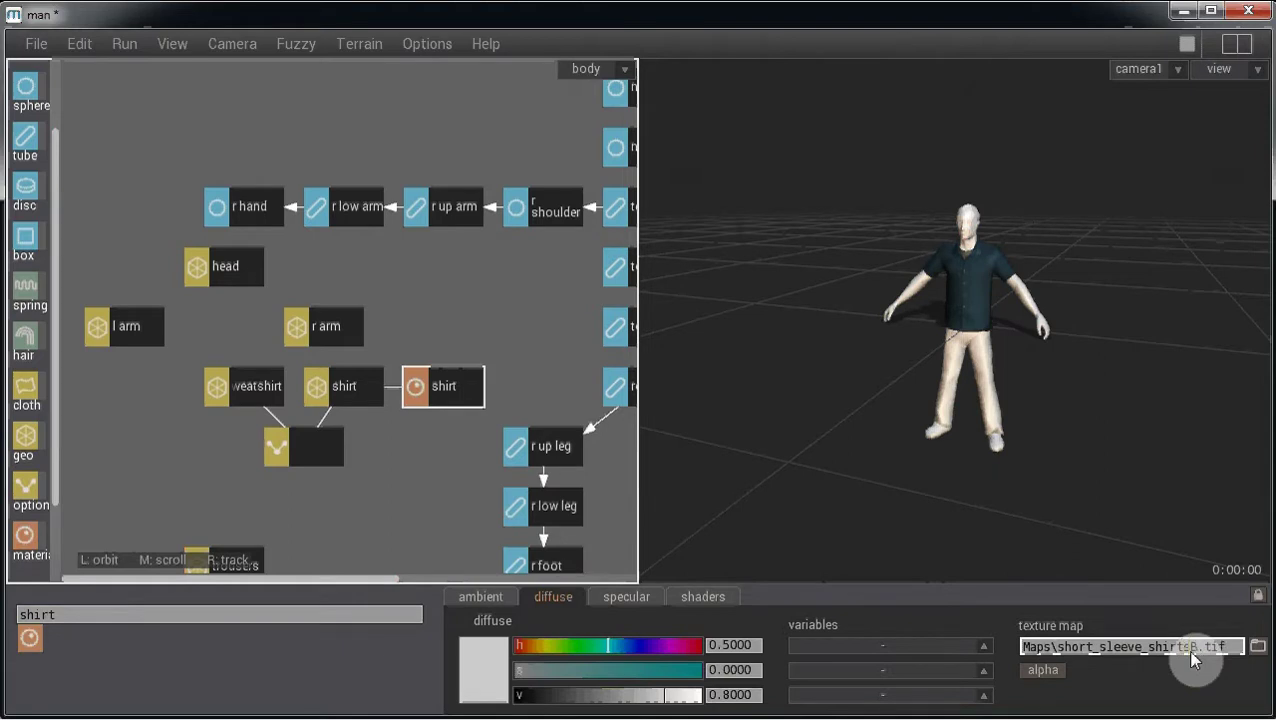
text(tshirt_map)
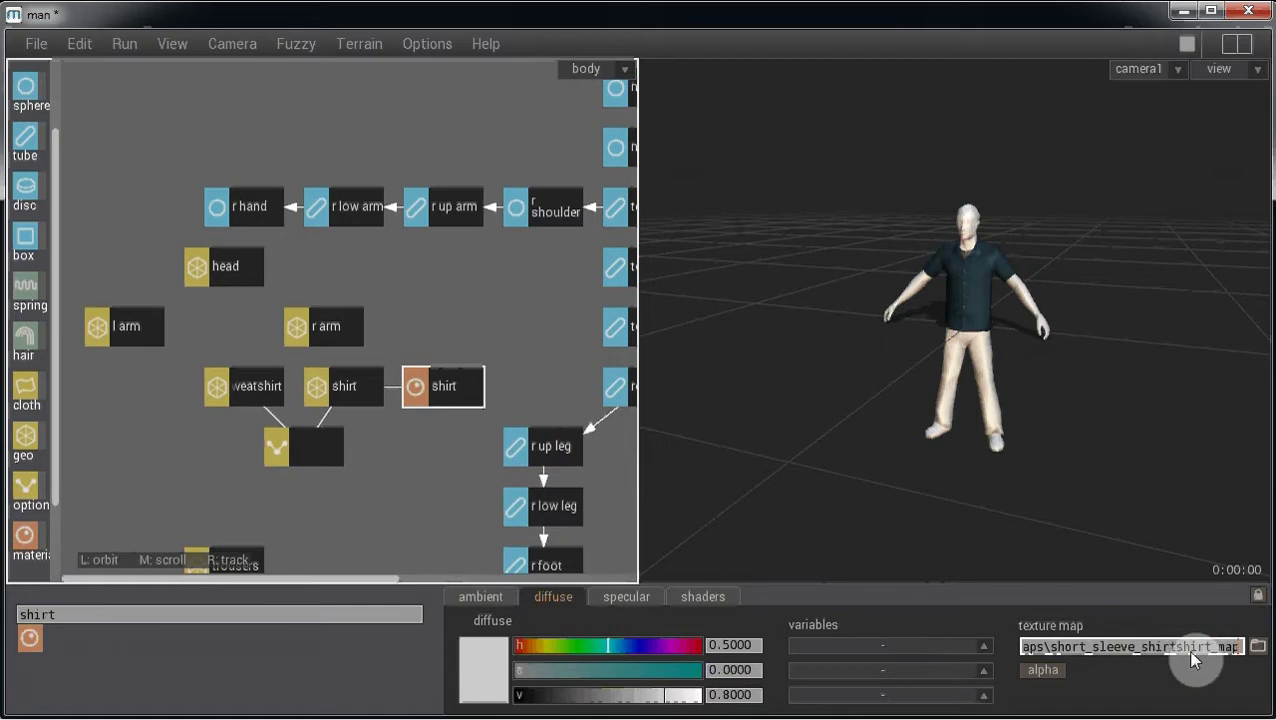
text(.)
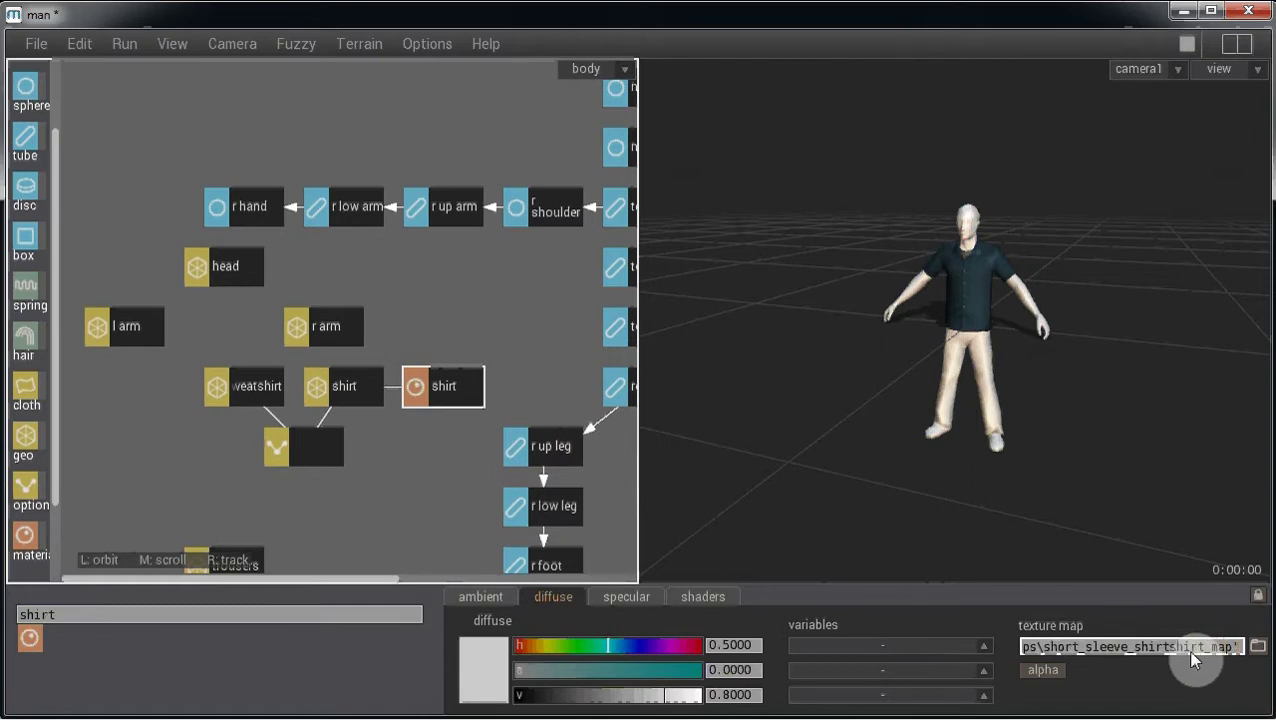
key(Left)
key(Left)
key(Left)
key(Left)
key(Left)
key(Left)
key(Left)
key(Left)
key(Left)
key(Left)
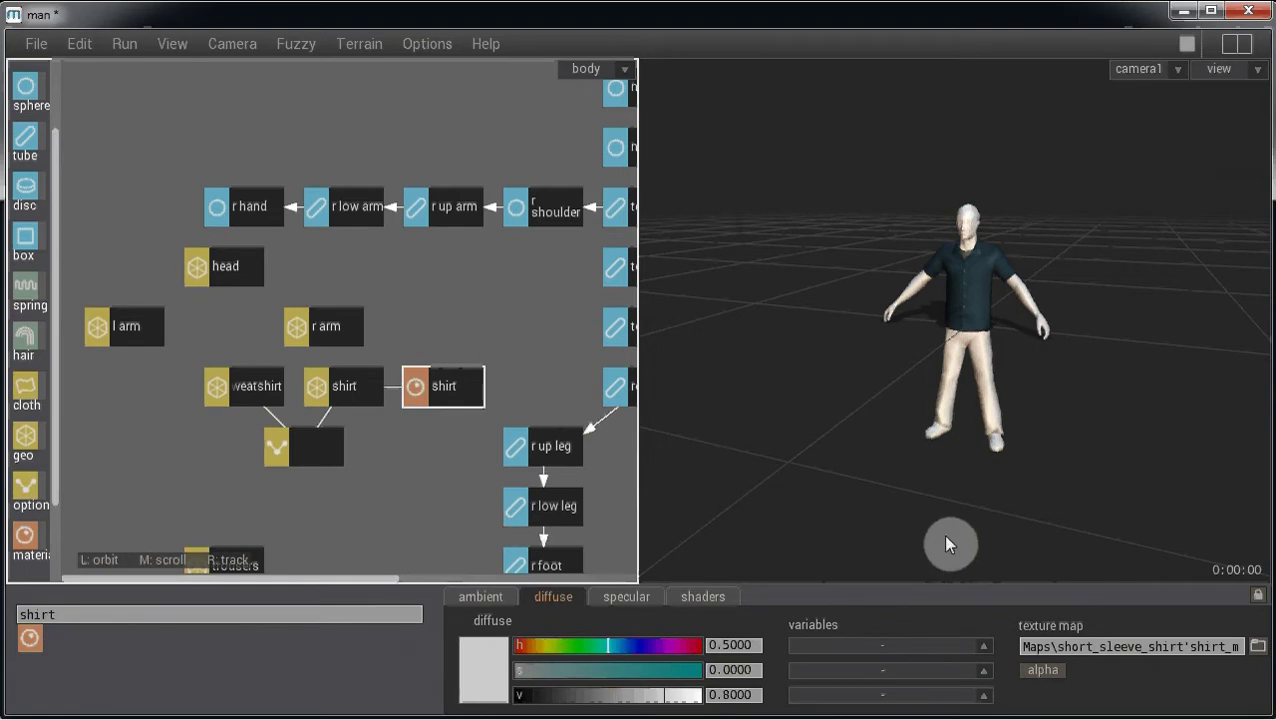
Step: Add a placement generator locator to the scene in Place mode
middle_drag(978, 516, 929, 382)
drag(933, 391, 893, 405)
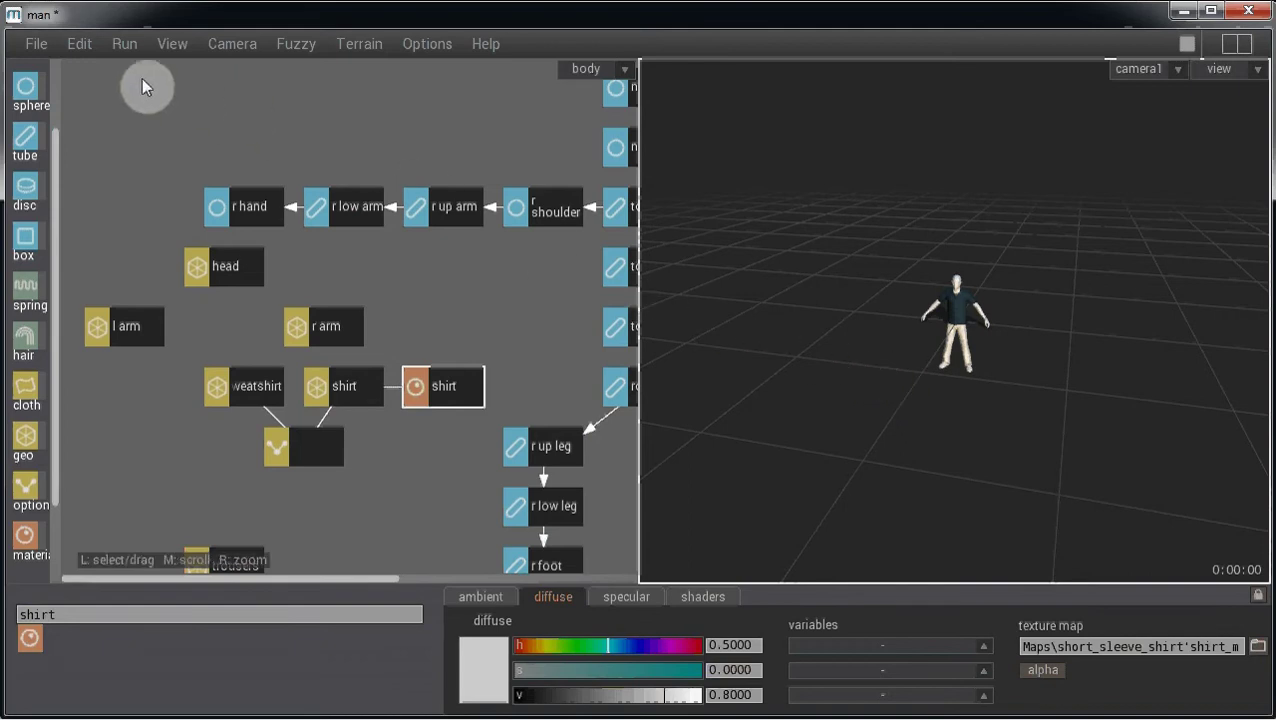
click(79, 43)
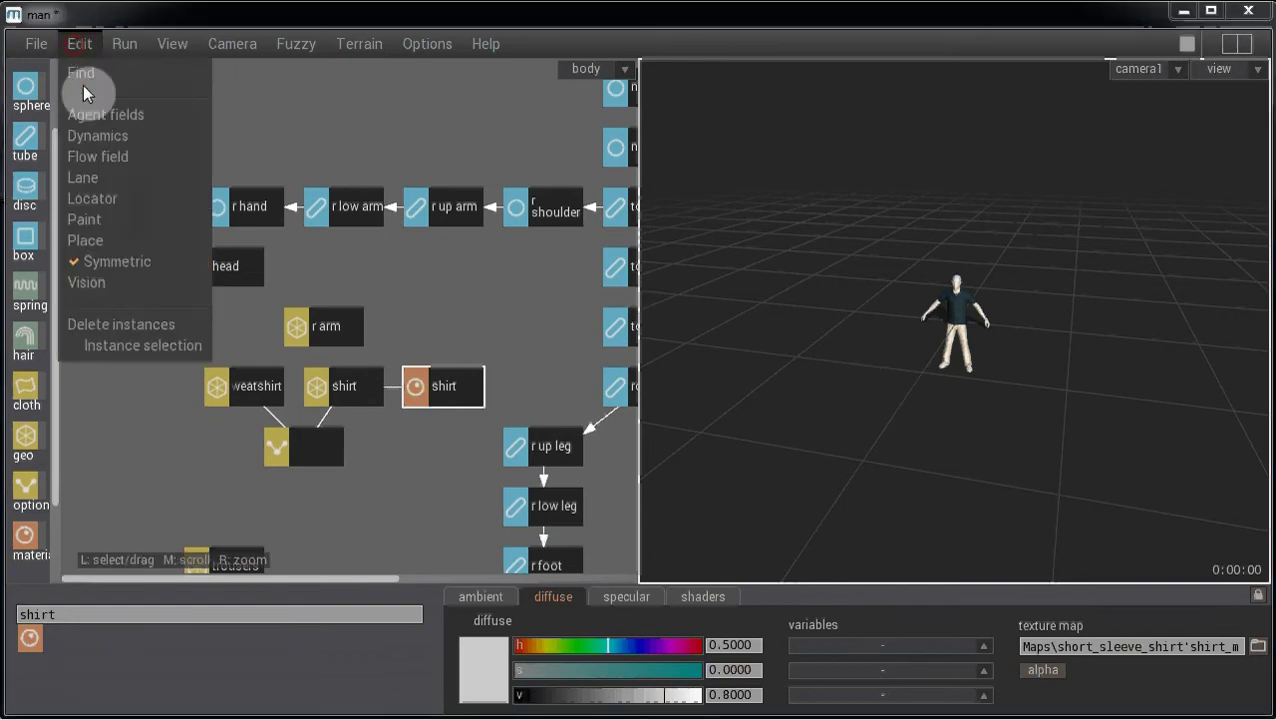
click(105, 245)
click(116, 460)
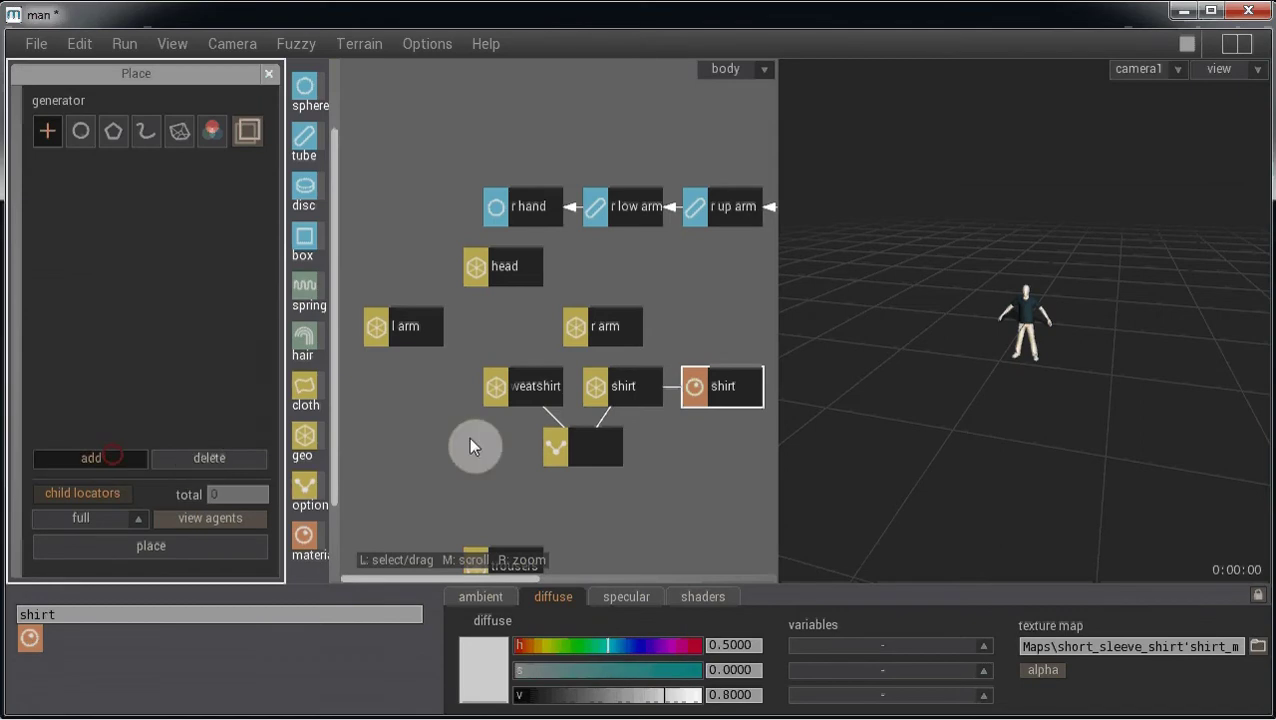
click(1037, 348)
Step: Set the generator to 44 agents at distance 134.8 and place them
drag(56, 201, 116, 211)
click(53, 225)
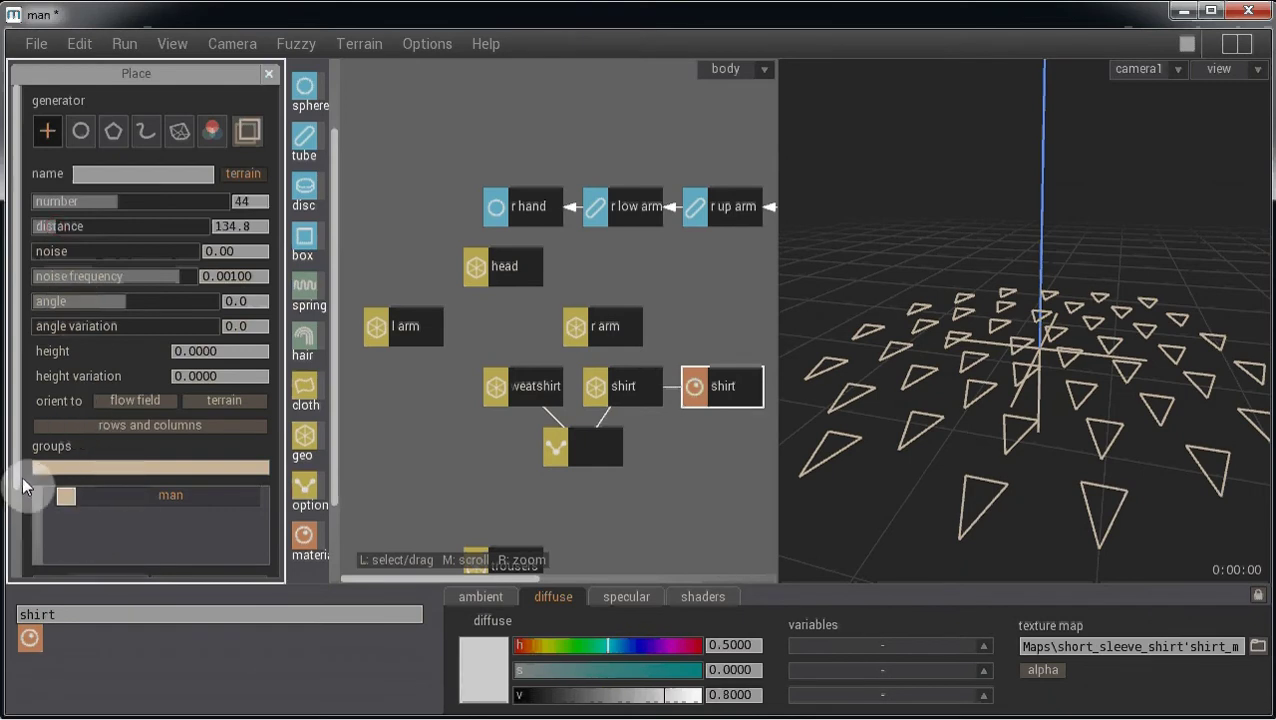
drag(18, 484, 20, 604)
click(105, 567)
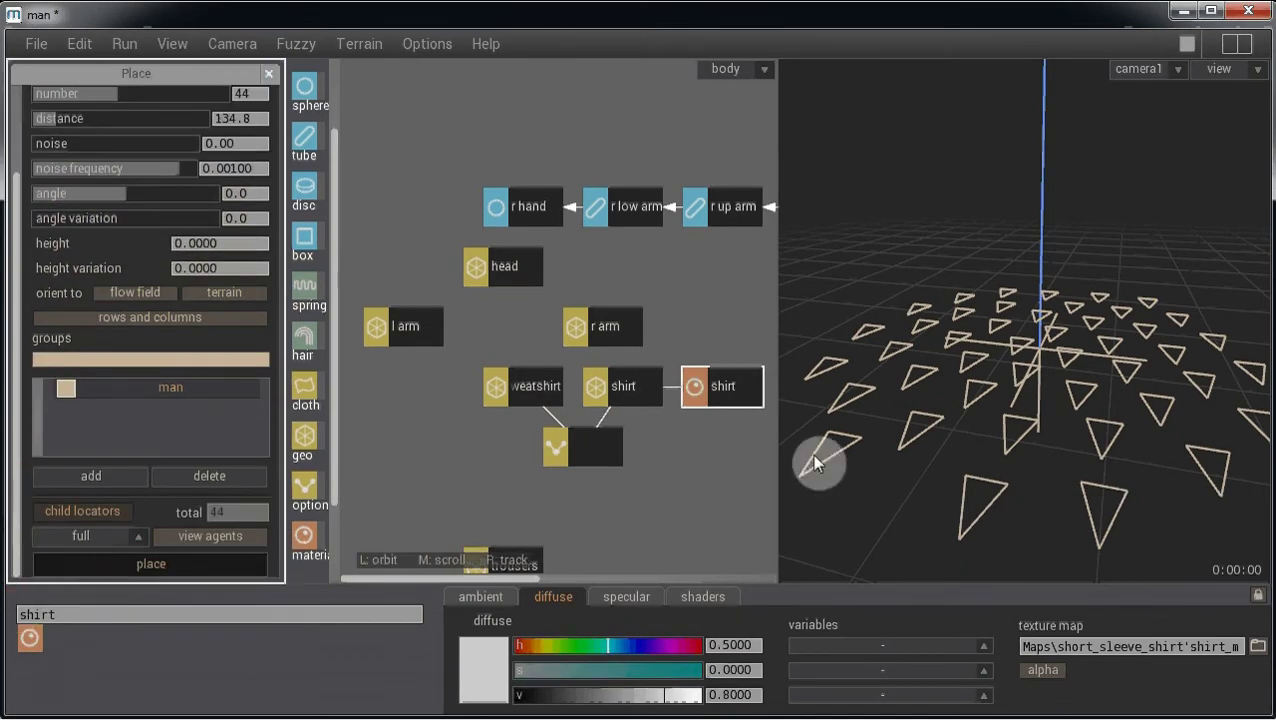
Step: Select agent man.1 and orbit out to inspect the placed crowd
click(948, 466)
middle_drag(948, 466, 866, 362)
drag(866, 362, 945, 365)
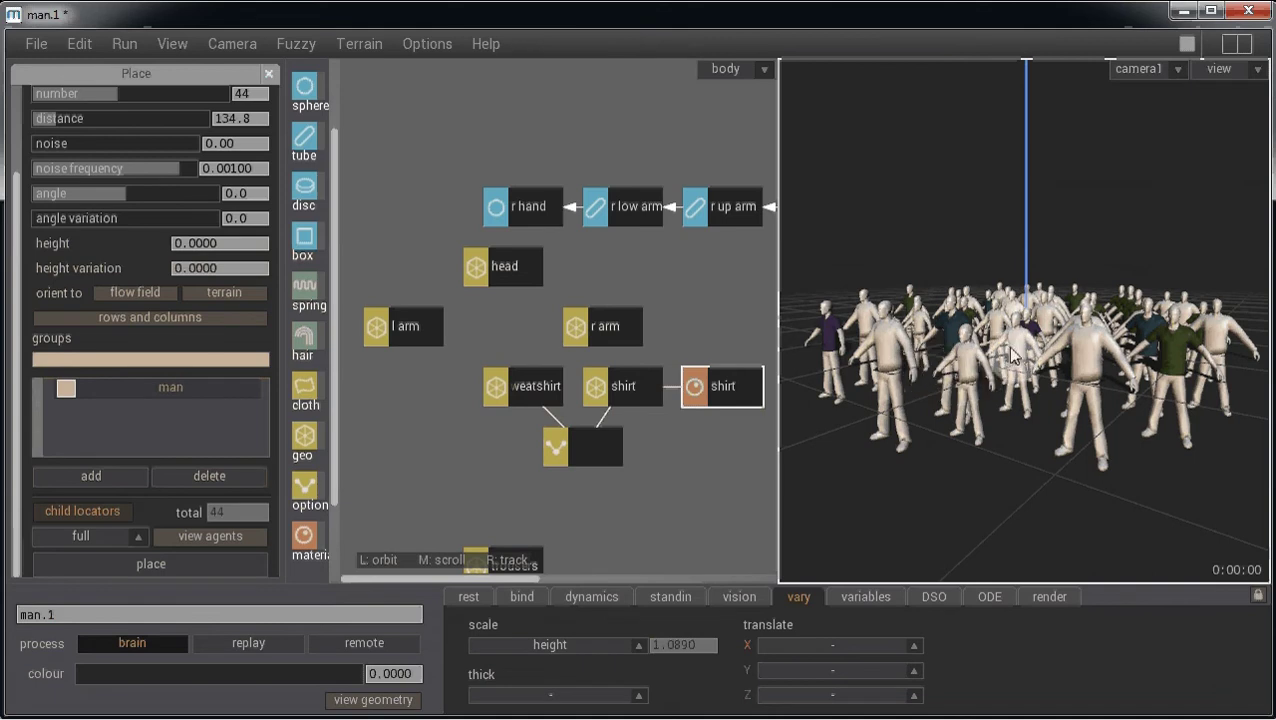